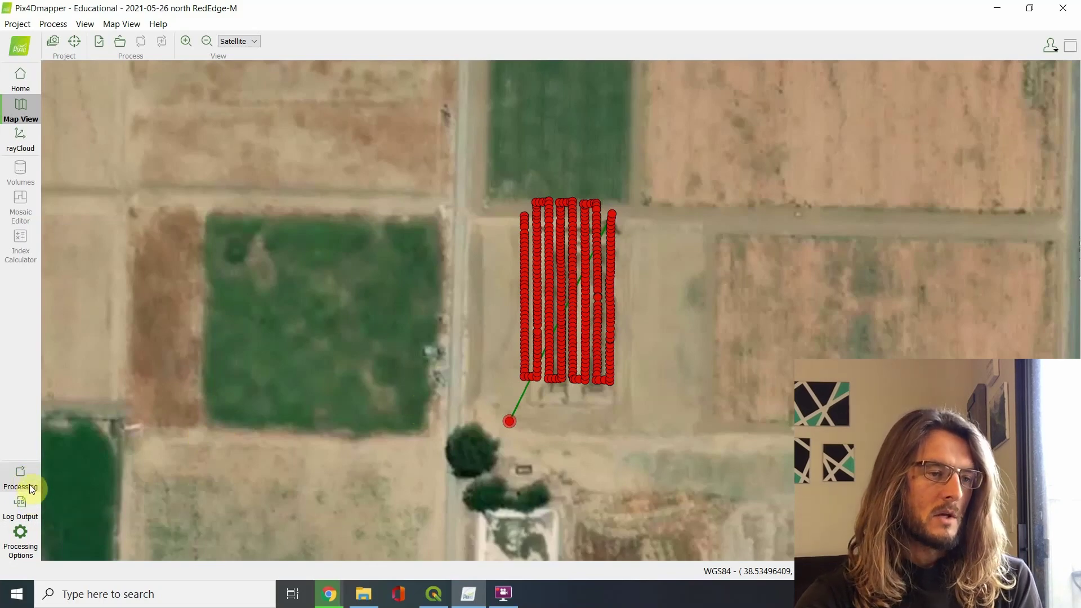
- In Processing Options' Index Calculator, enable Merge Tiles for the GeoTIFF reflectance map
left_click(27, 538)
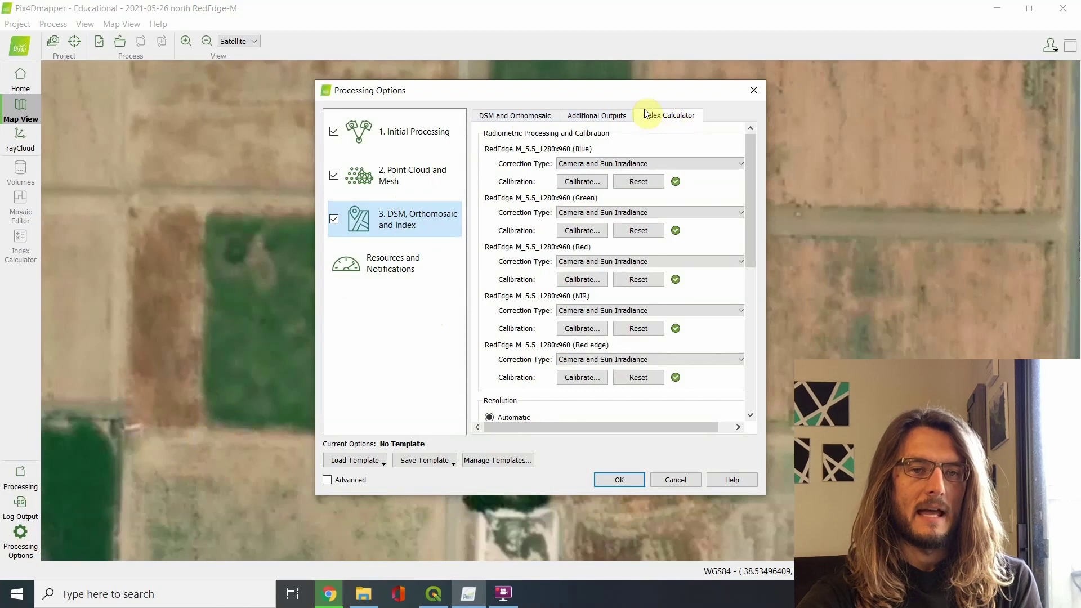
scroll(483, 298, "down", 4)
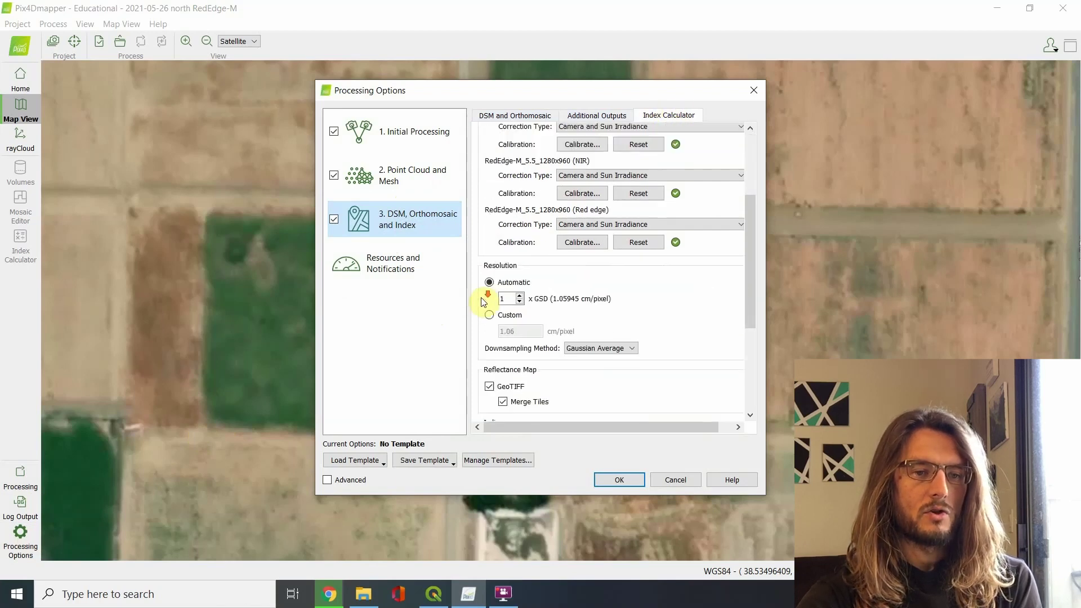
scroll(483, 299, "down", 2)
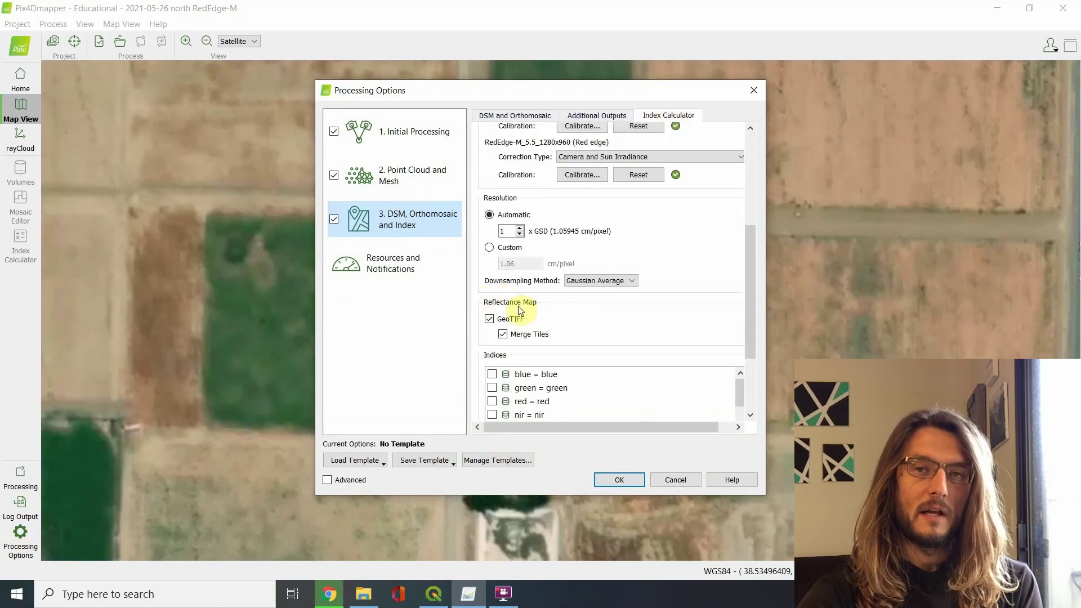
left_click(503, 334)
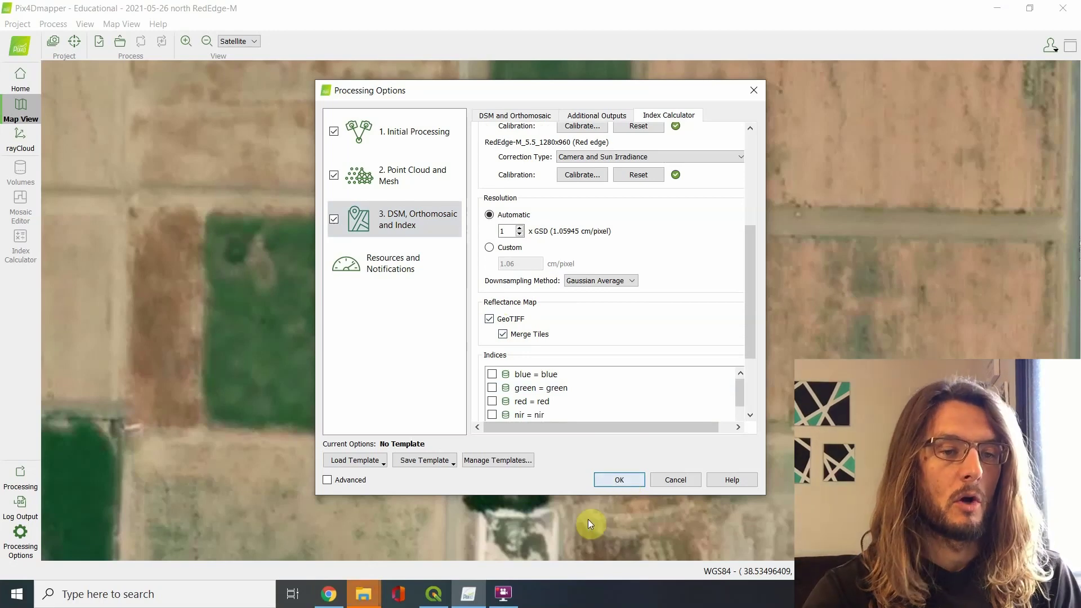
- Close Processing Options and uncheck Initial Processing so only step 3, DSM, Orthomosaic and Index, runs
left_click(620, 480)
left_click(21, 474)
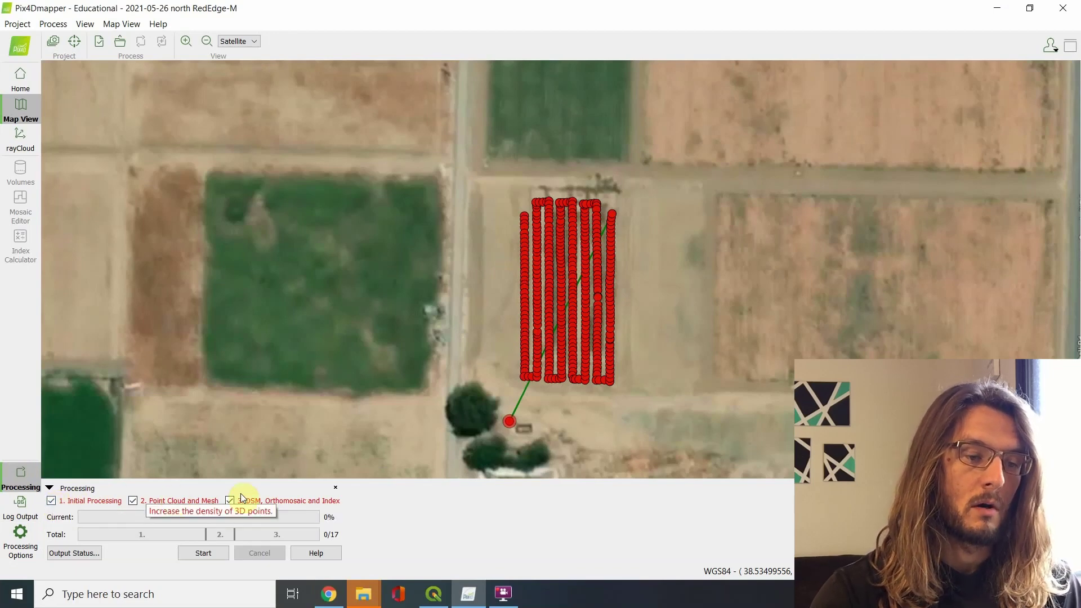
left_click(51, 502)
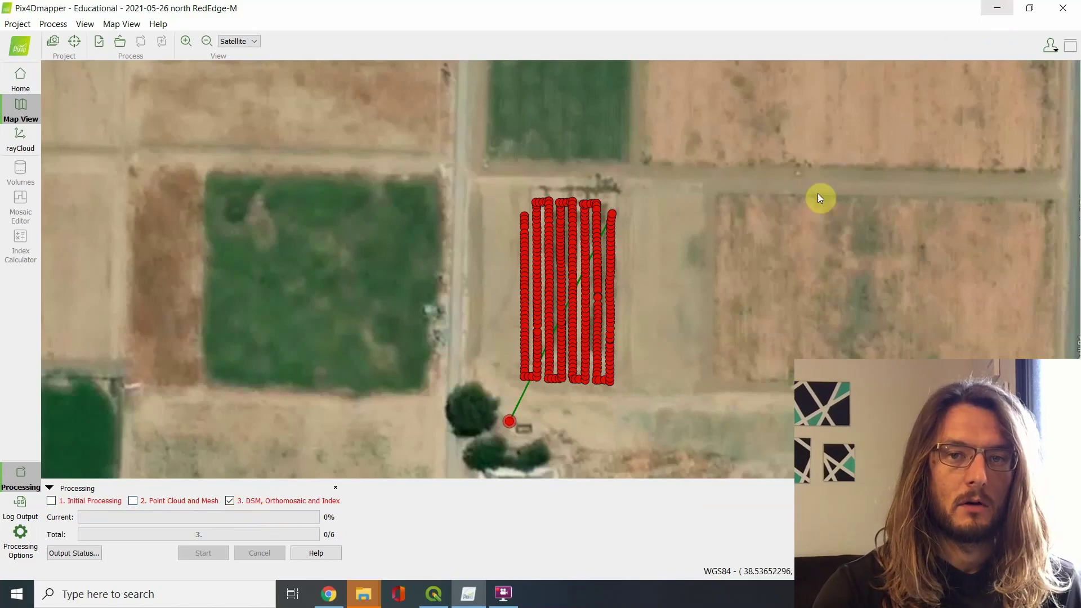
- Navigate to Documents > pix4d > 2021-05-26 north RedEdge-M > 4_index > reflectance
mouse_move(383, 597)
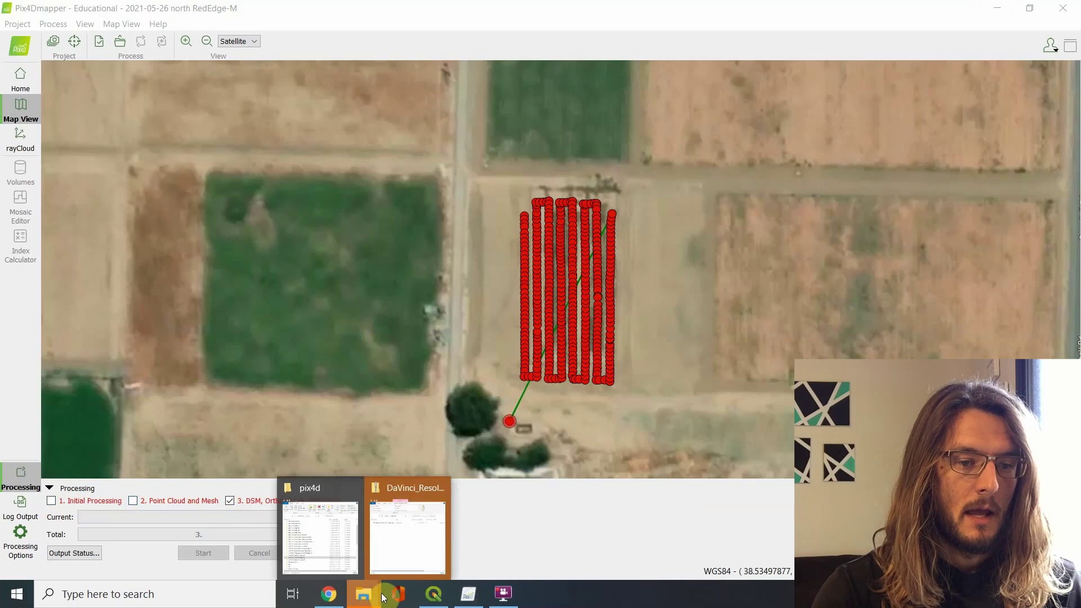
left_click(329, 549)
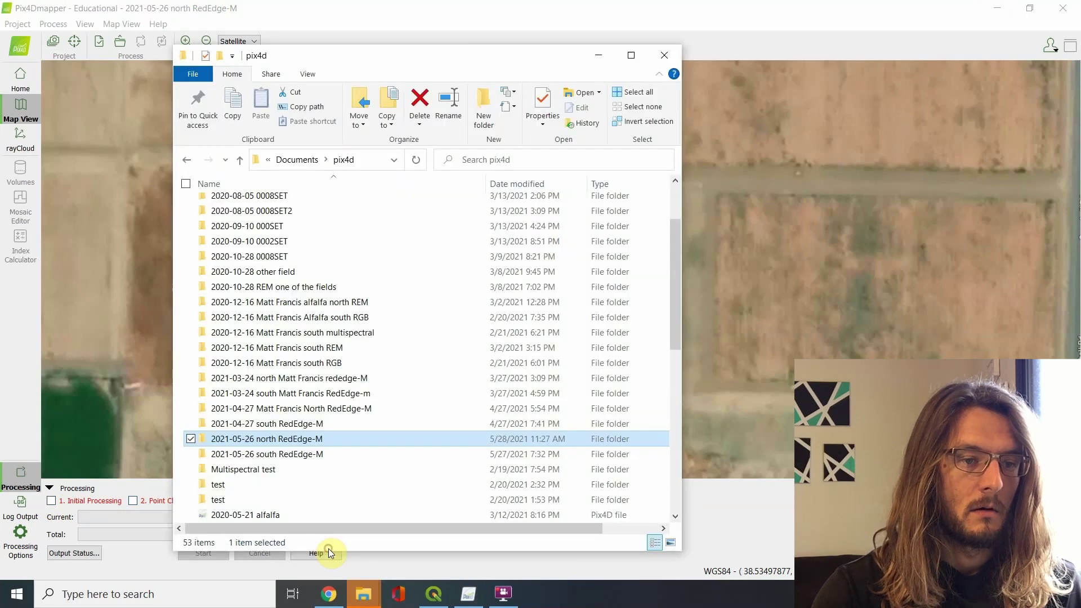
left_click(287, 160)
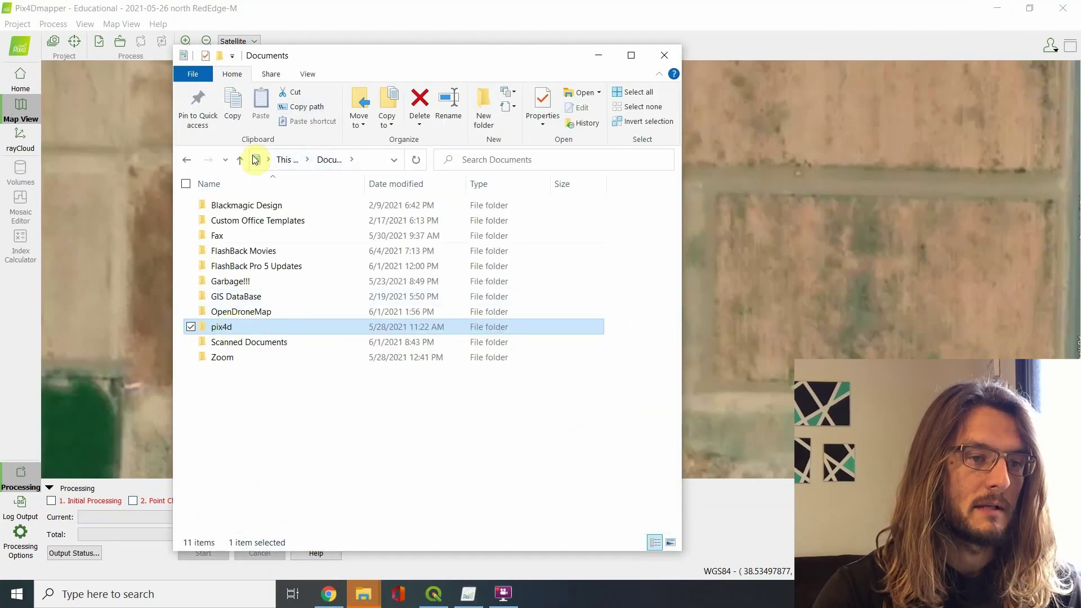
double_click(227, 331)
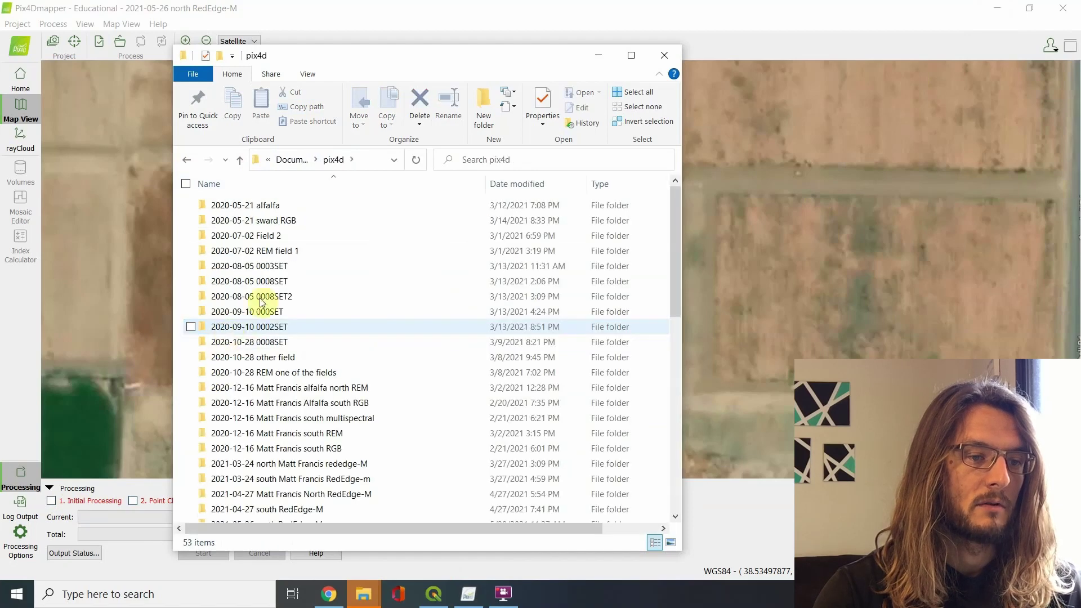
scroll(309, 362, "down", 5)
scroll(264, 349, "up", 3)
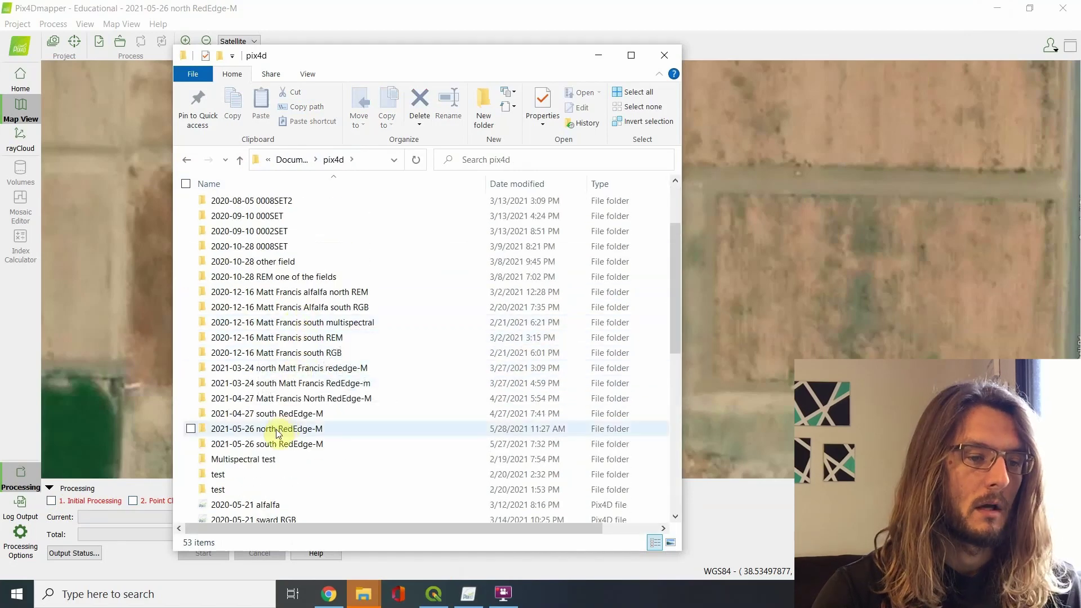
double_click(288, 429)
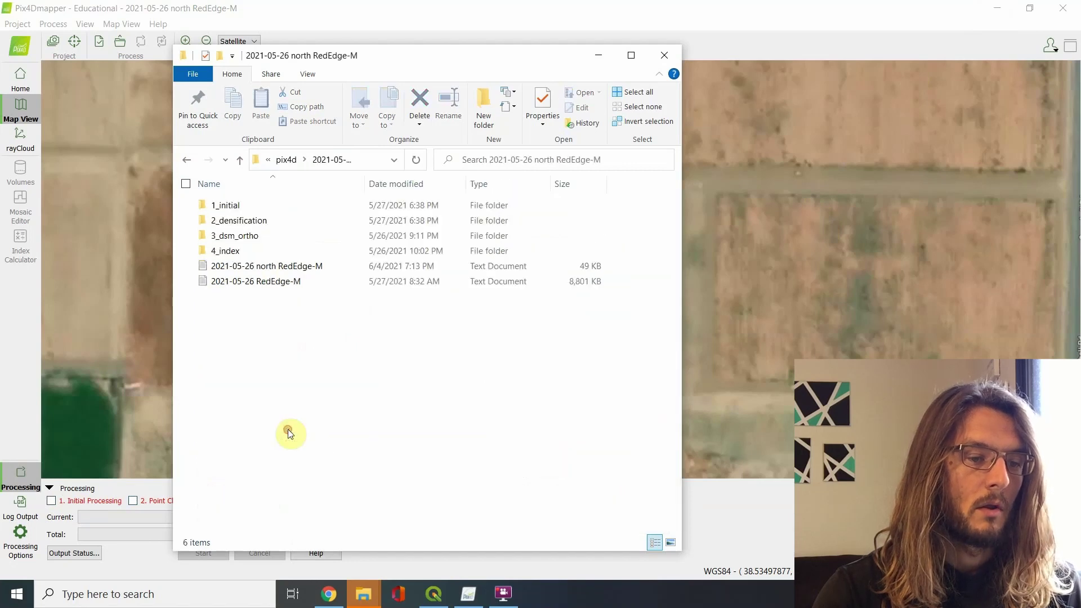
double_click(245, 253)
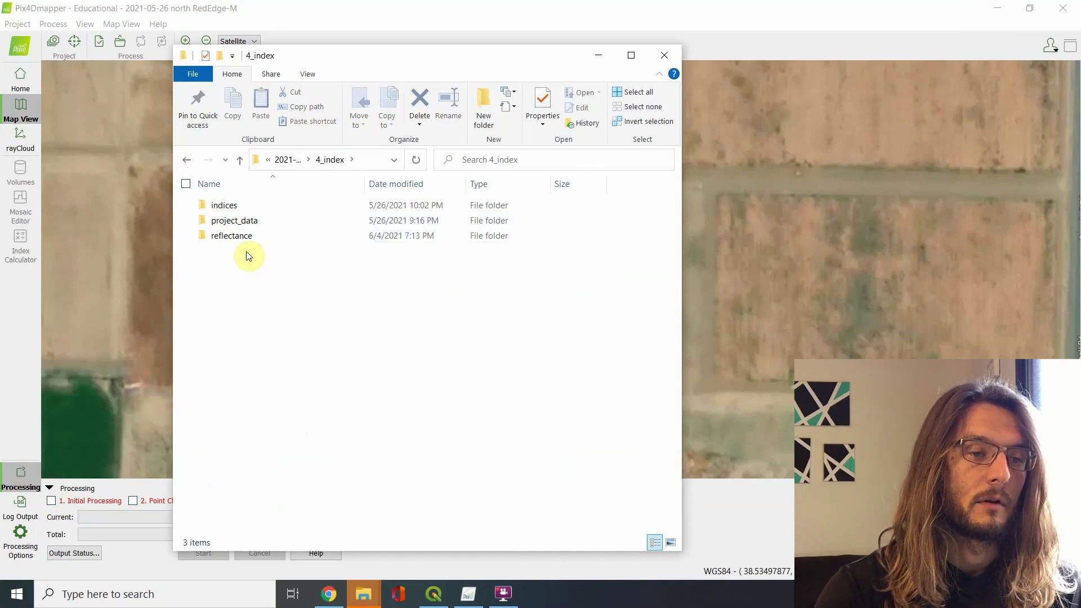
double_click(243, 241)
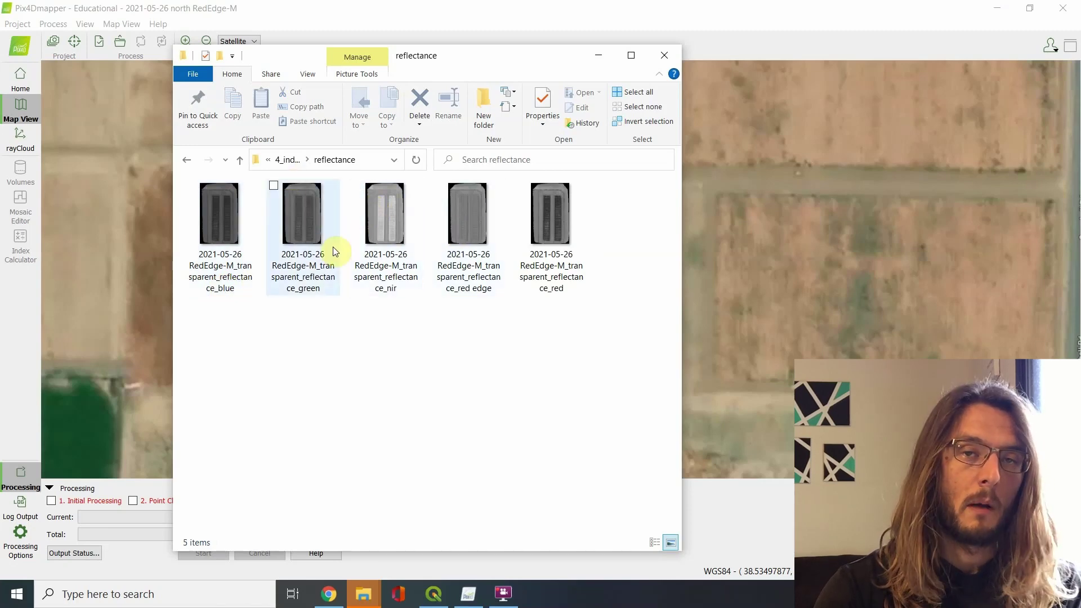
- Select the blue, green and red reflectance TIF files
left_click(238, 280)
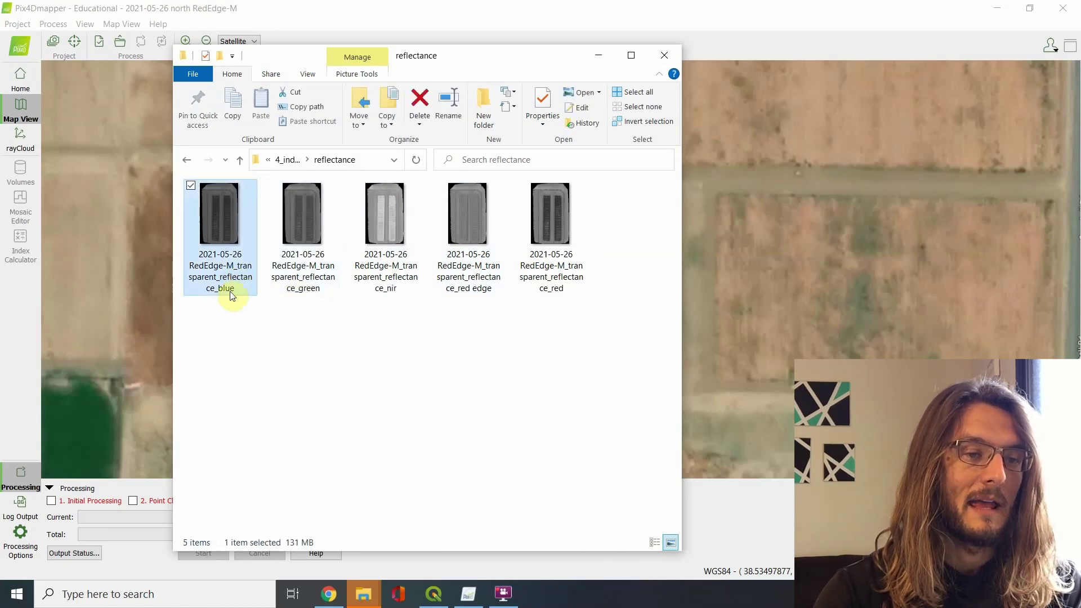
left_click(304, 287, "ctrl")
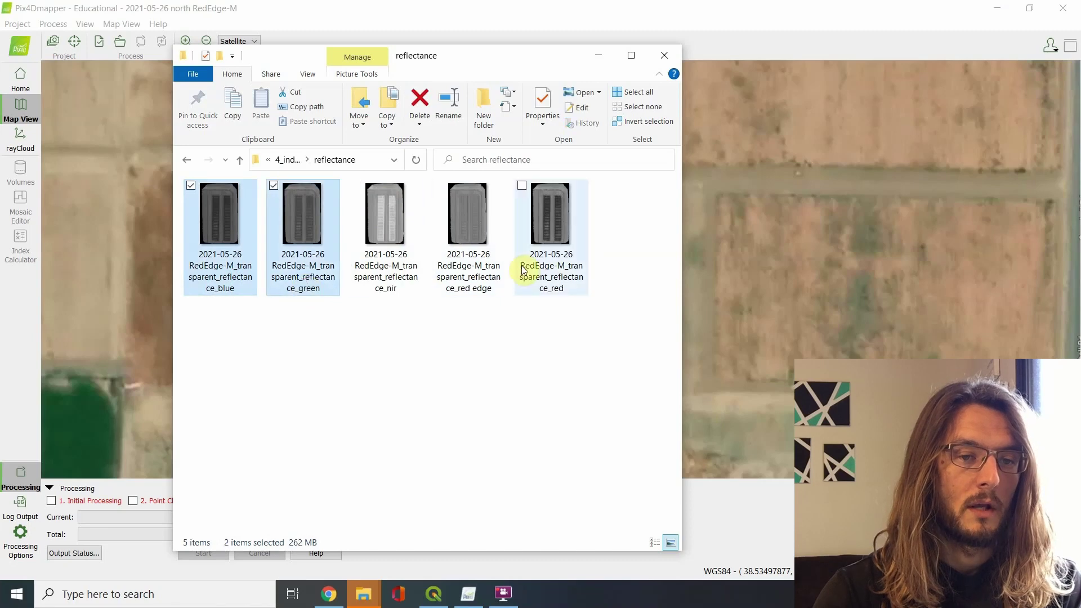
left_click(540, 270, "ctrl")
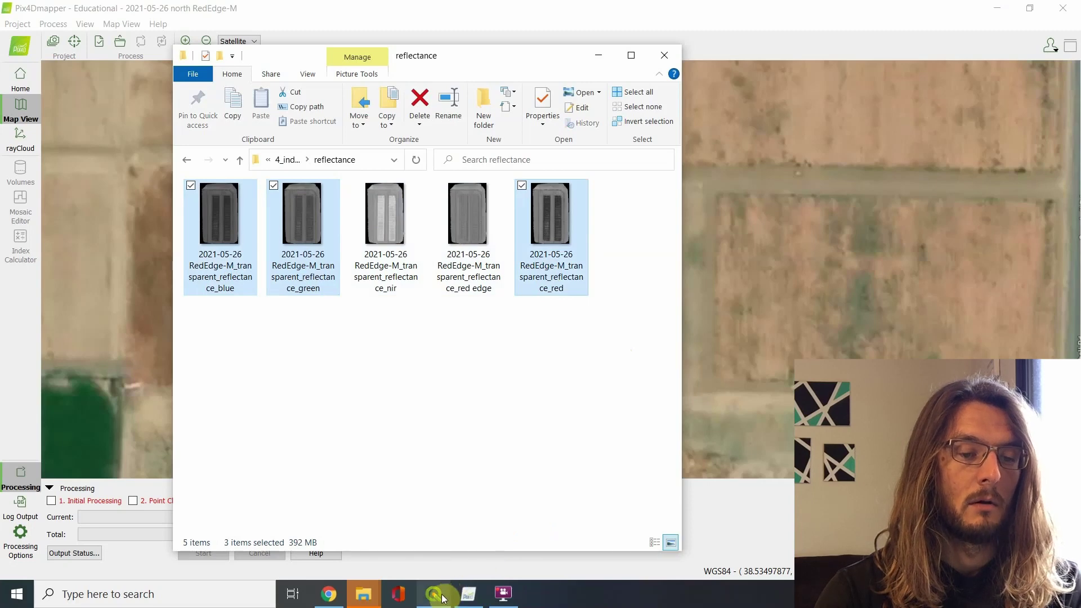
mouse_move(443, 597)
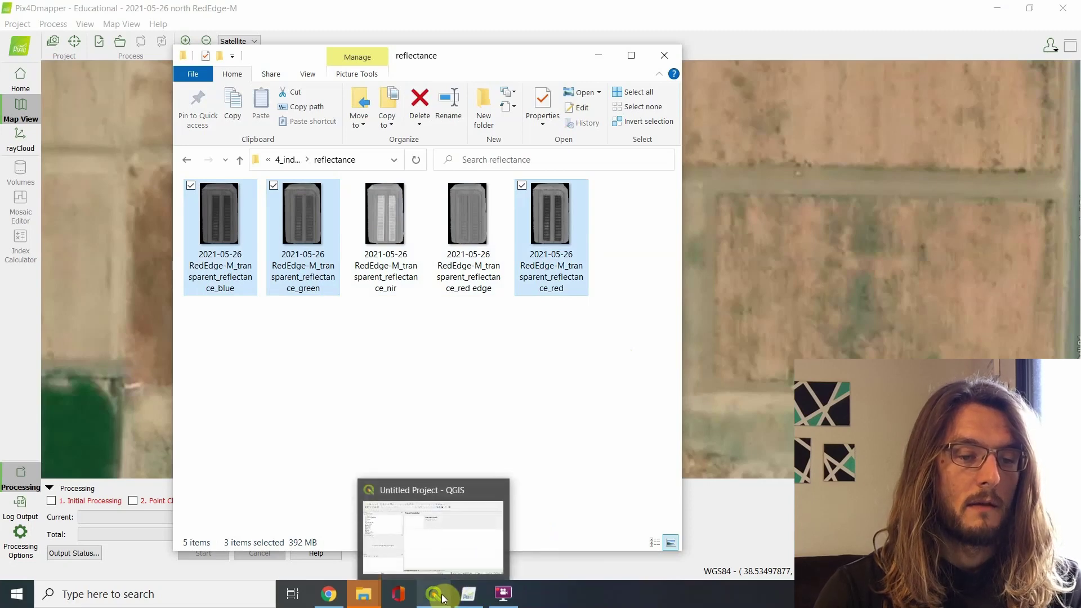
- Start a blank QGIS project, drag in the three reflectance TIFs, and maximize QGIS
left_click(443, 597)
double_click(423, 170)
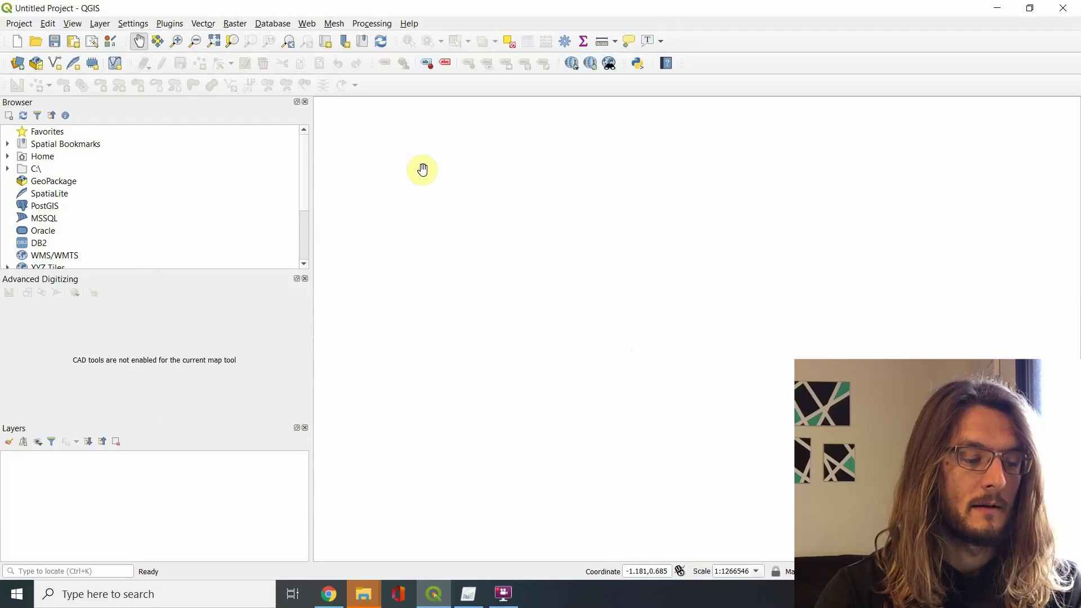
key("super+Down")
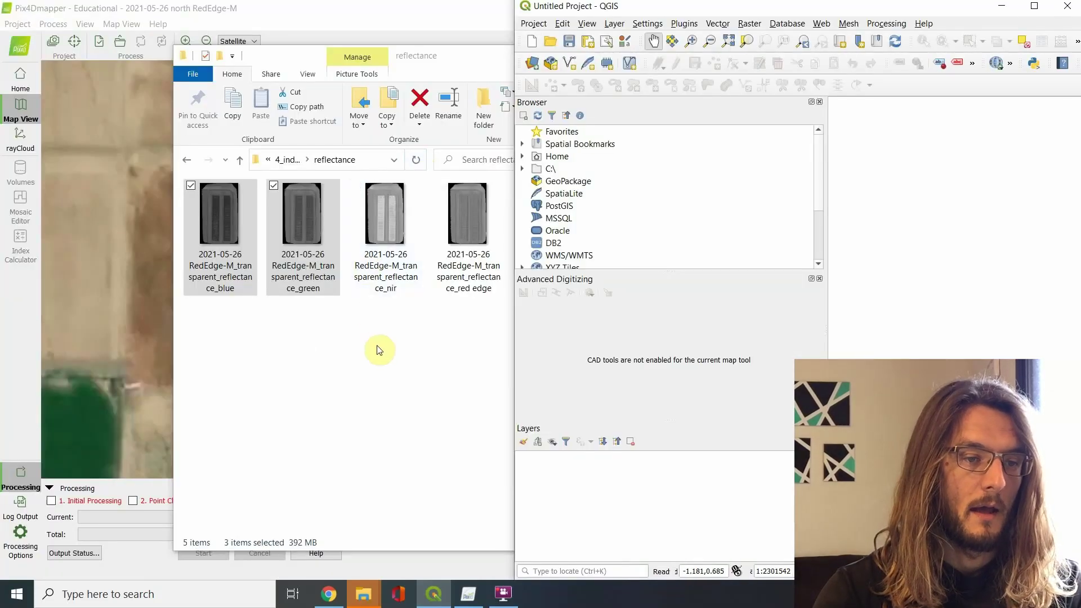
left_click(455, 66)
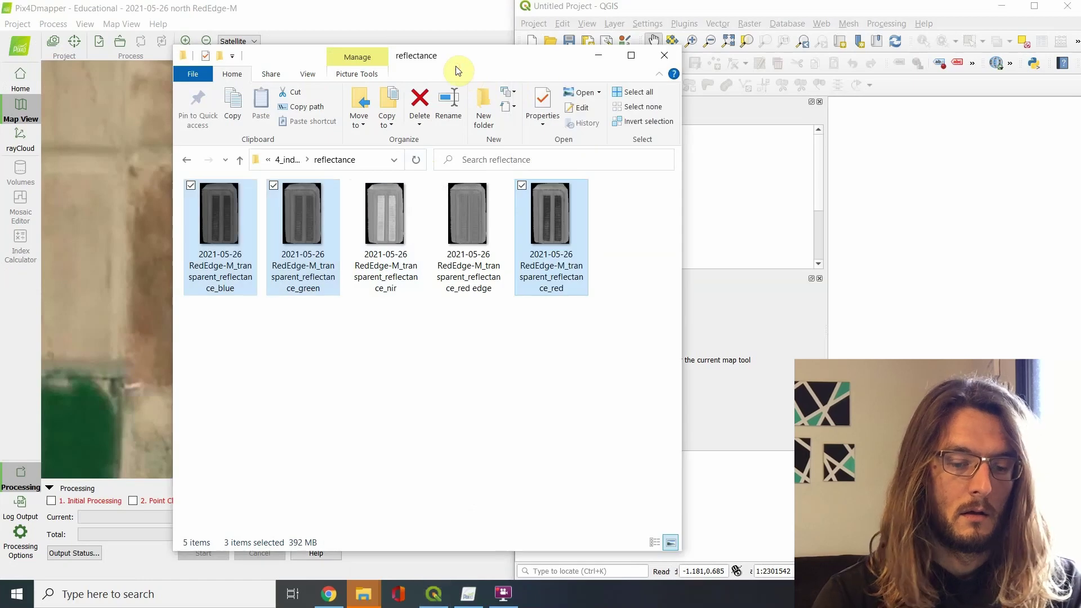
key("super")
left_click_drag(576, 239, 938, 286)
left_click(913, 17)
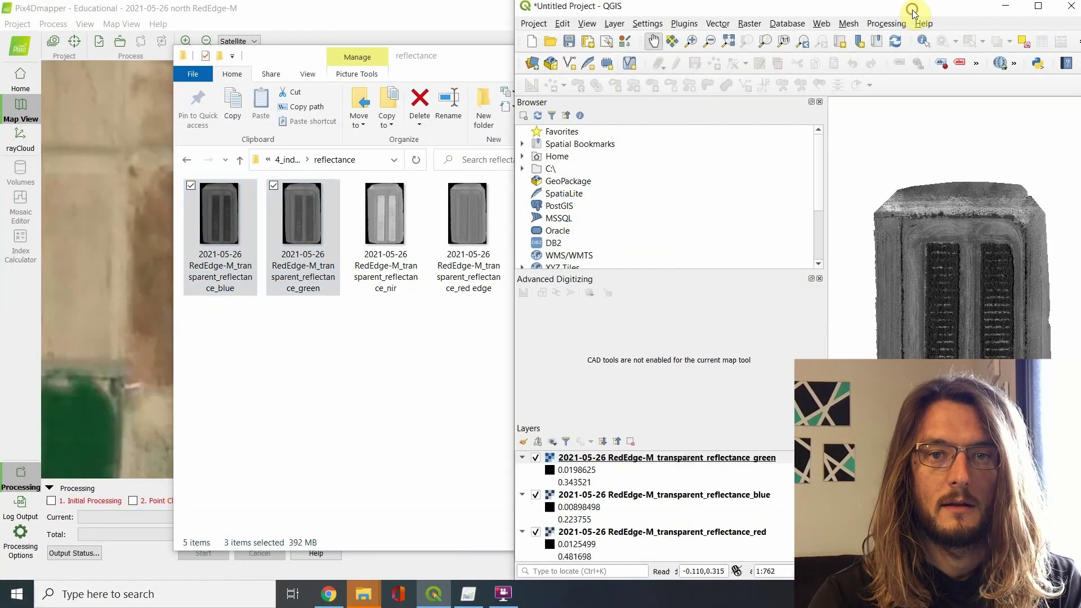
left_click(1038, 7)
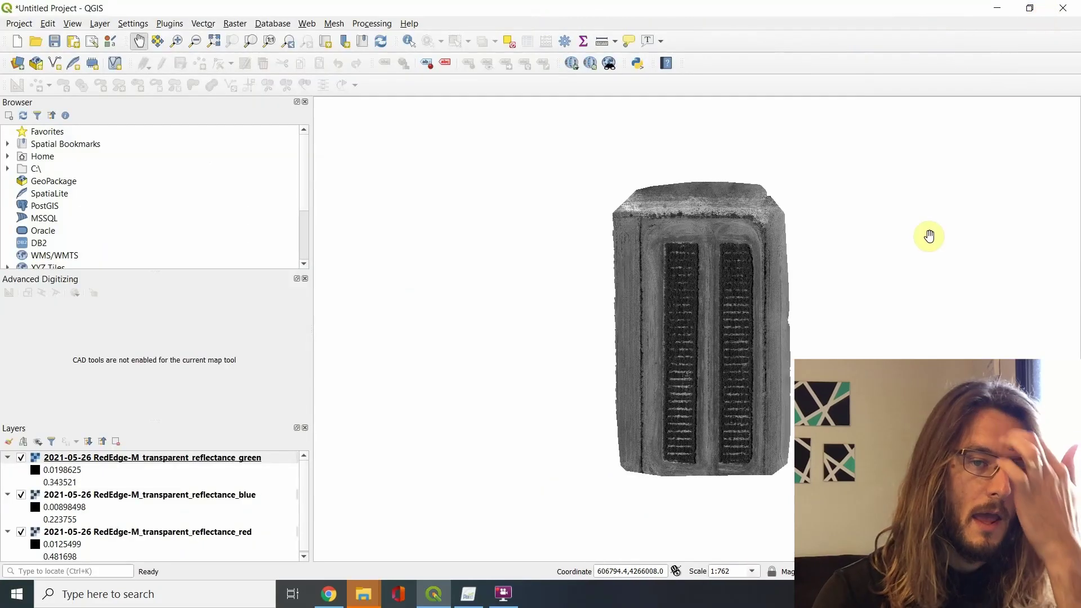
- Zoom out on the map canvas to bring the crop field rows into view
scroll(693, 374, "up", 2)
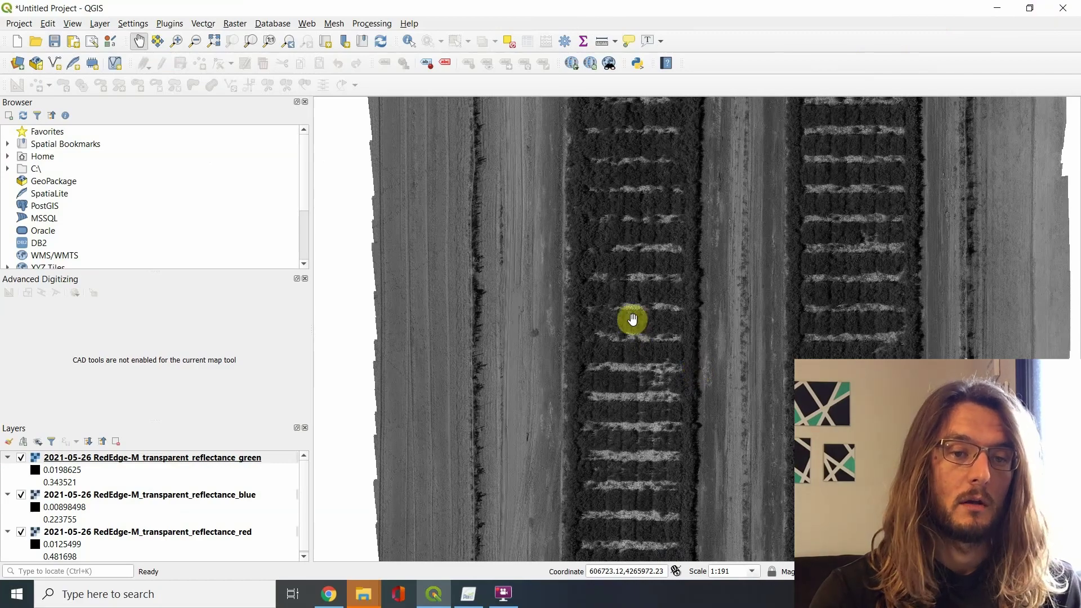
scroll(631, 319, "up", 2)
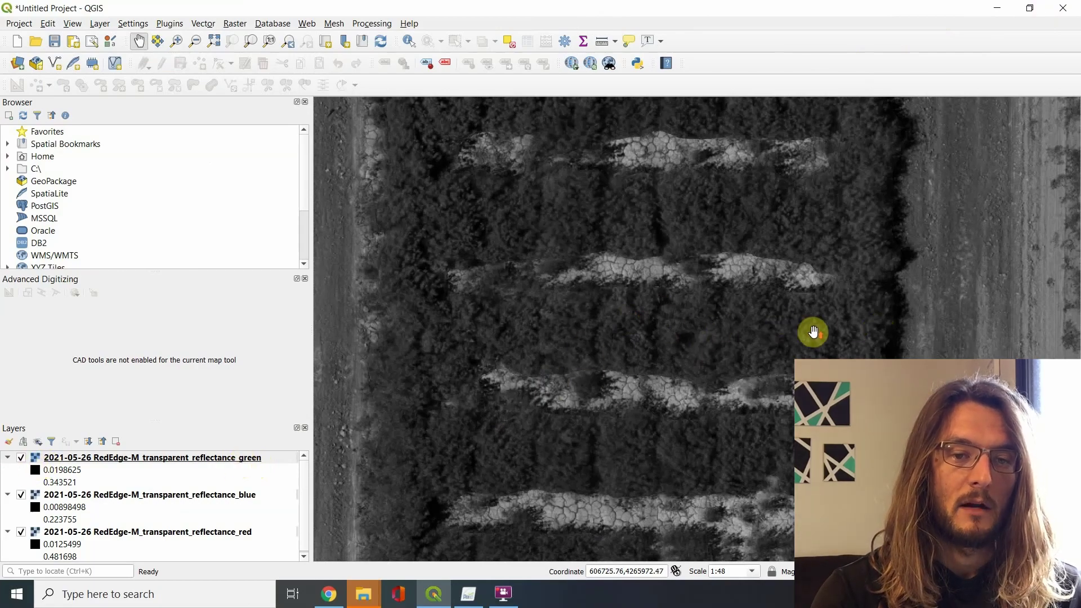
scroll(813, 331, "up", 1)
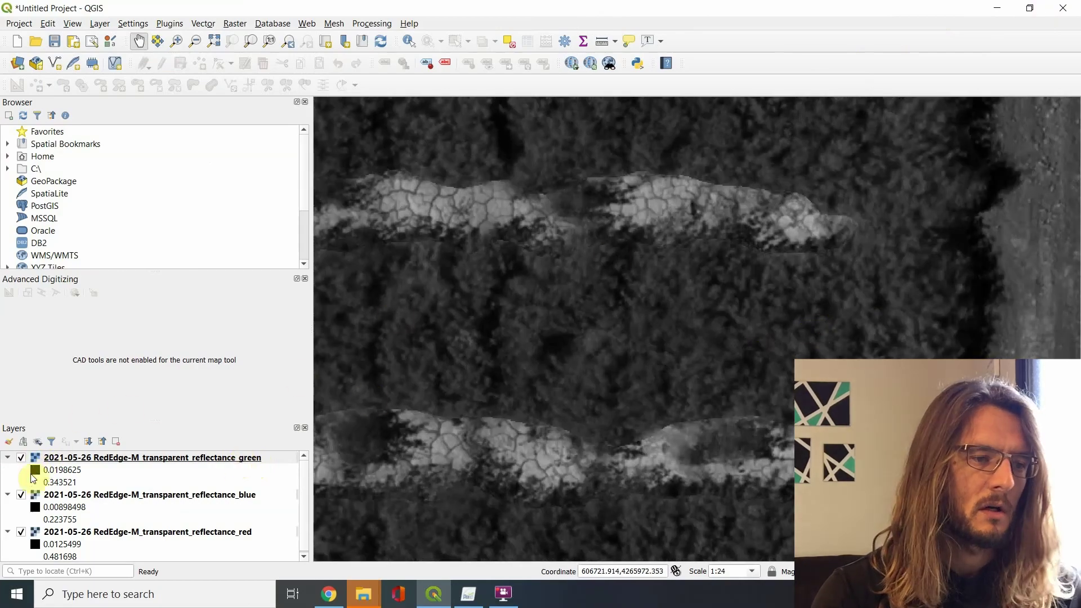
- Hide the blue reflectance layer, keeping green and red visible, and readjust the zoom
left_click(21, 459)
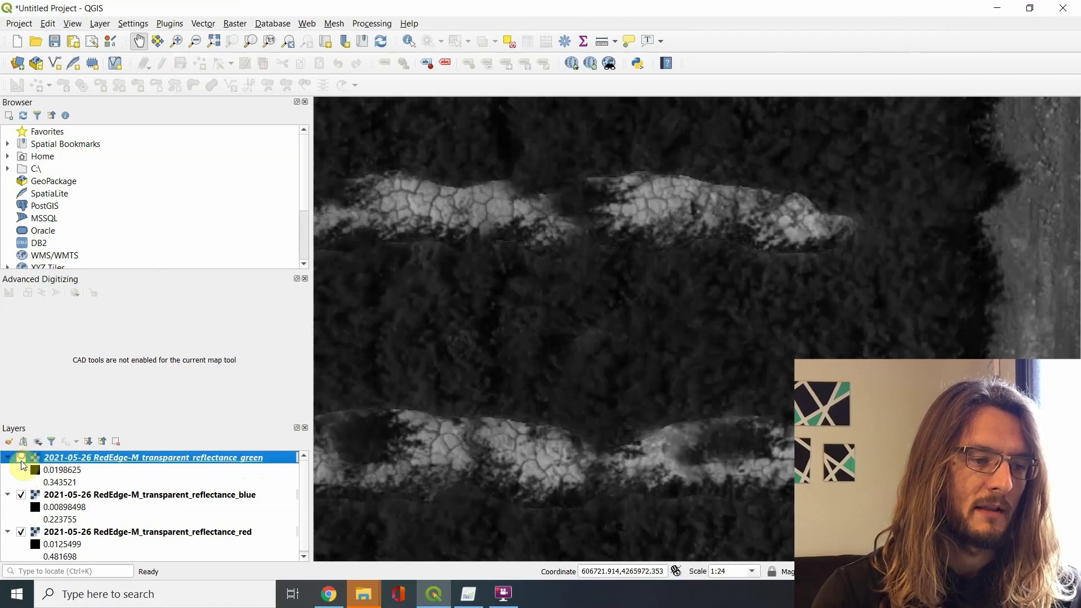
left_click(22, 495)
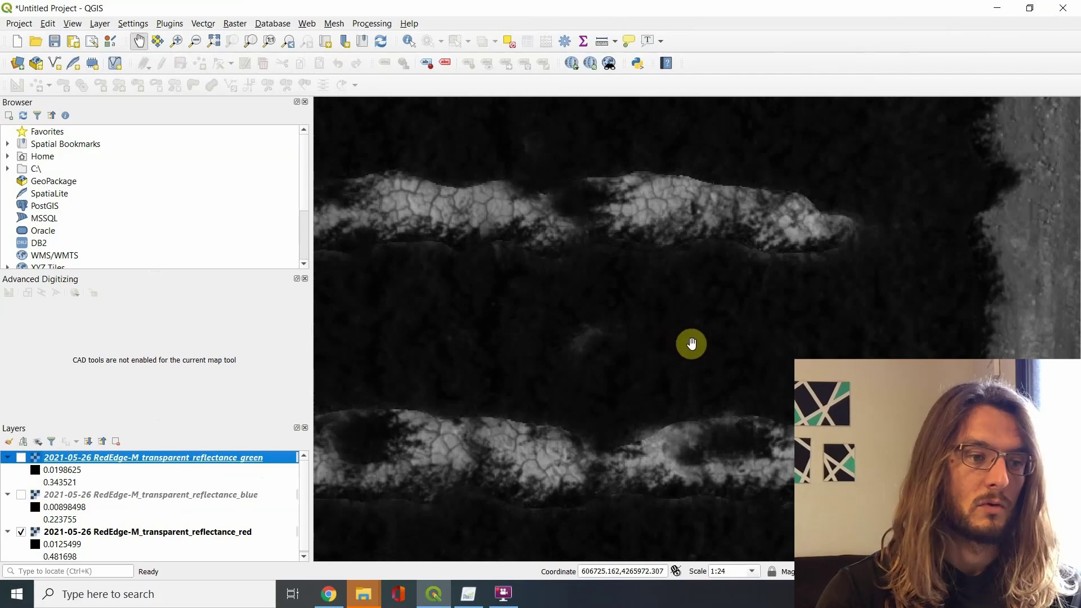
left_click(21, 458)
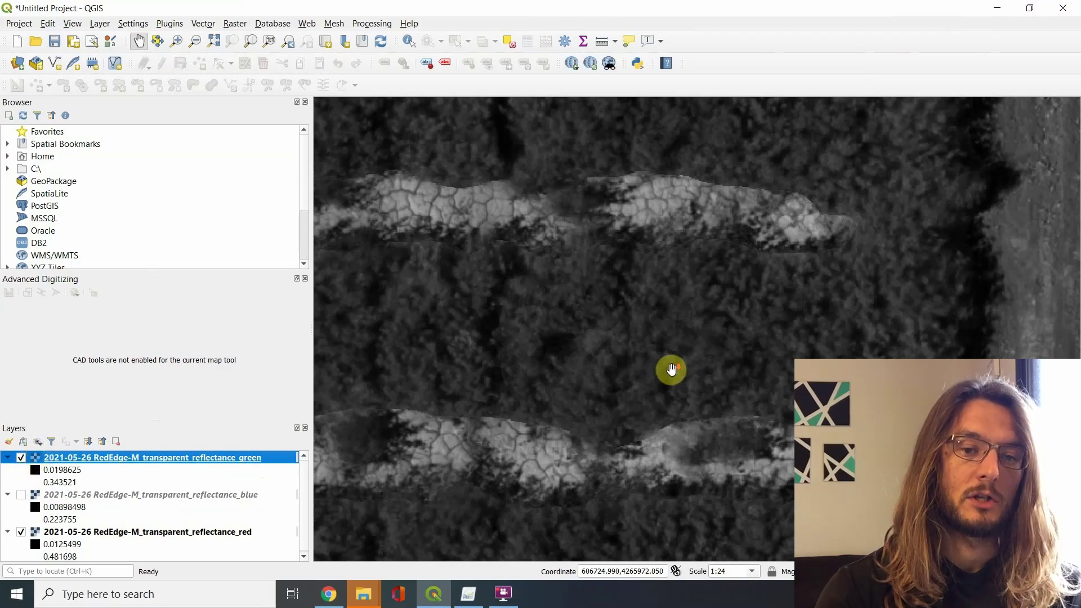
scroll(669, 371, "down", 2)
scroll(662, 374, "down", 1)
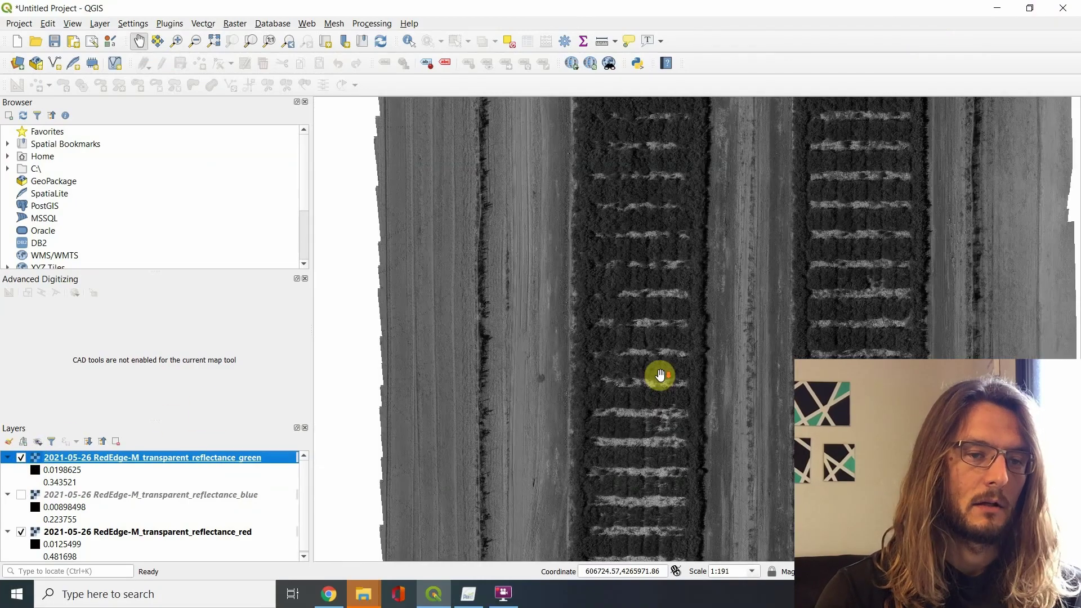
scroll(490, 370, "down", 1)
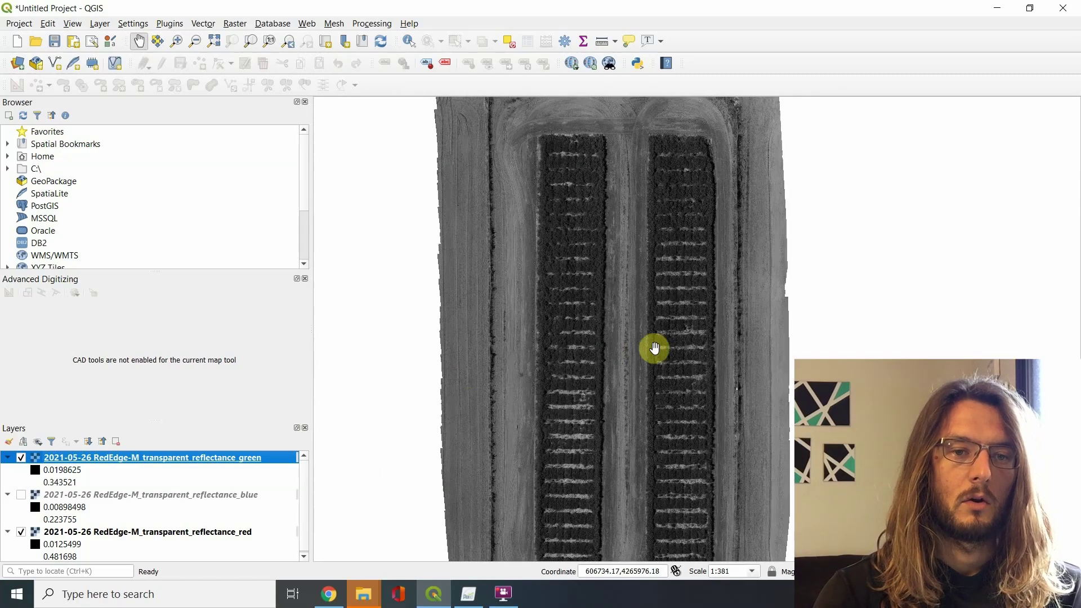
scroll(664, 349, "up", 1)
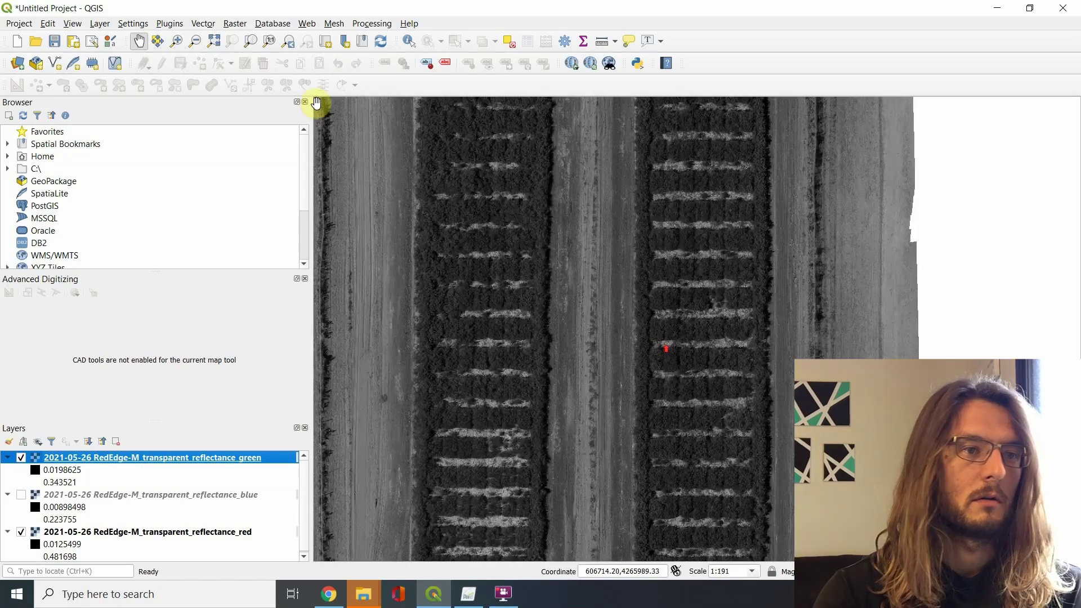
- Open Raster > Miscellaneous > Merge and tick the blue, green and red layers as inputs
left_click(237, 24)
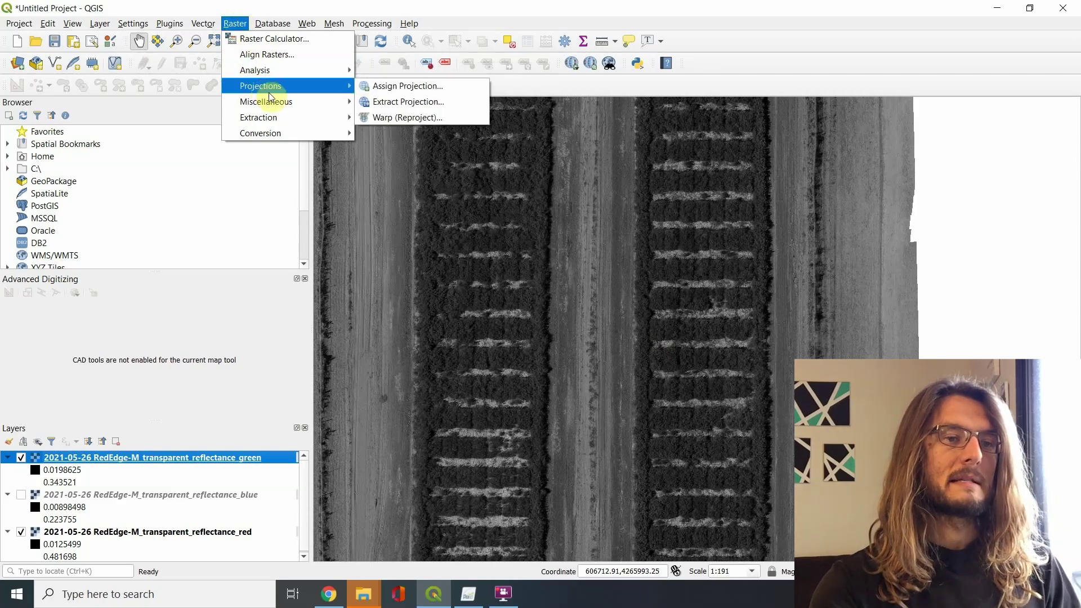
mouse_move(273, 102)
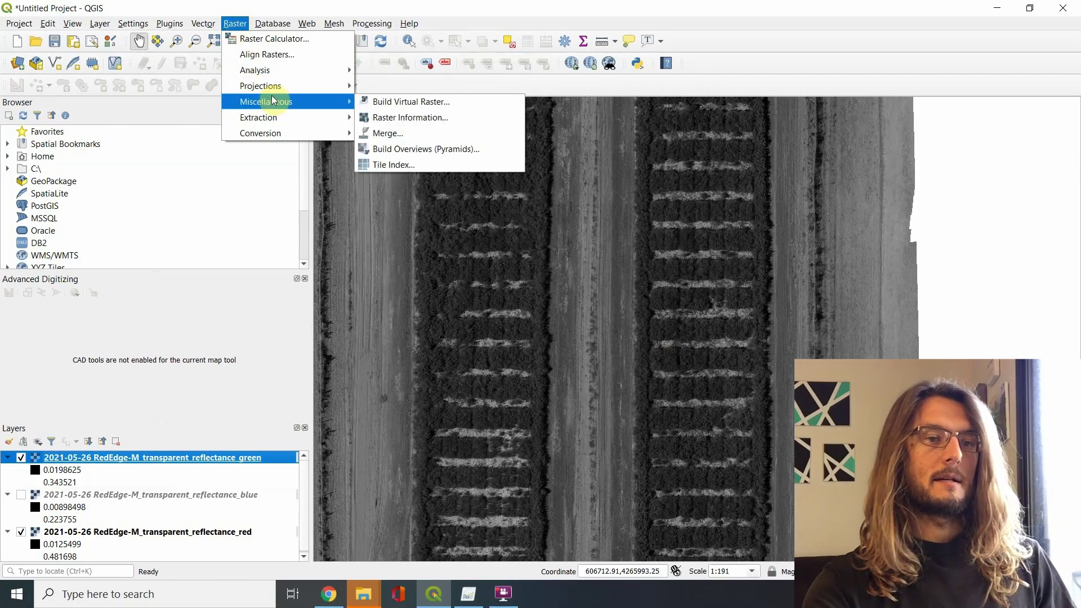
left_click(398, 133)
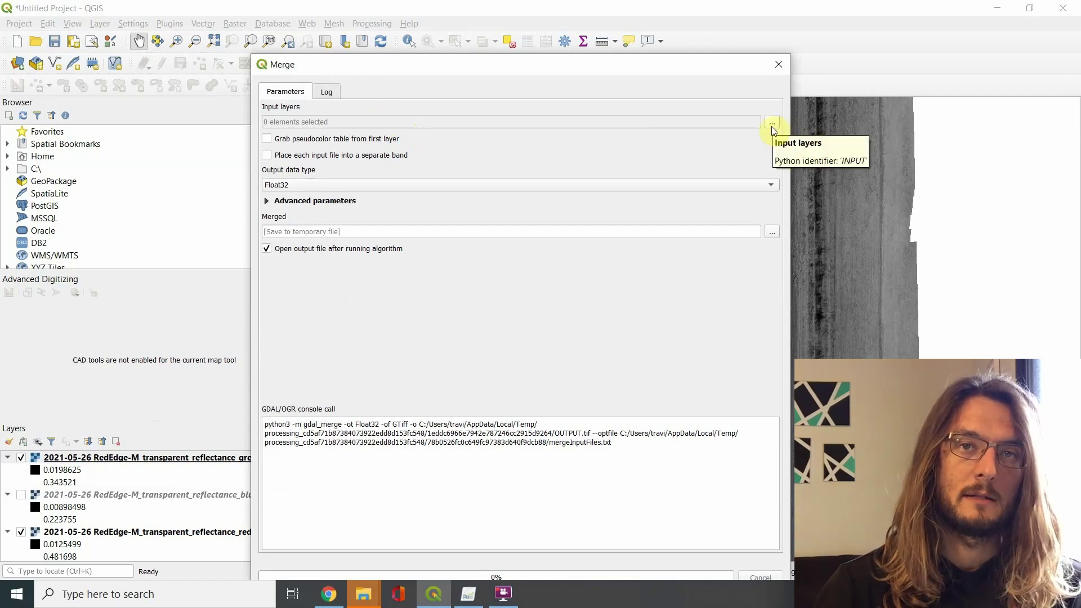
left_click(771, 123)
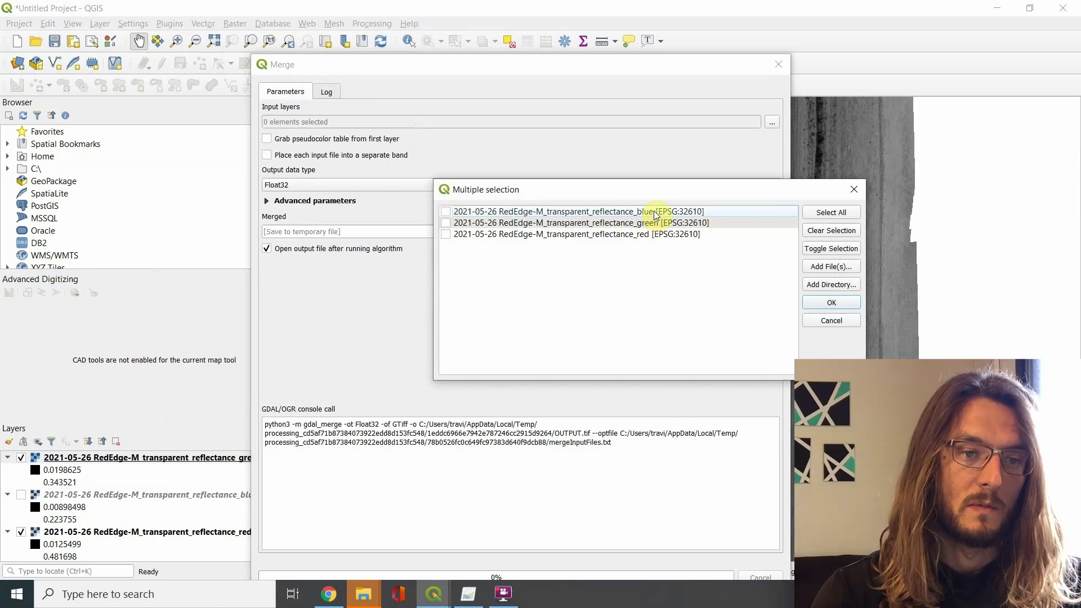
left_click(446, 224)
left_click(445, 234)
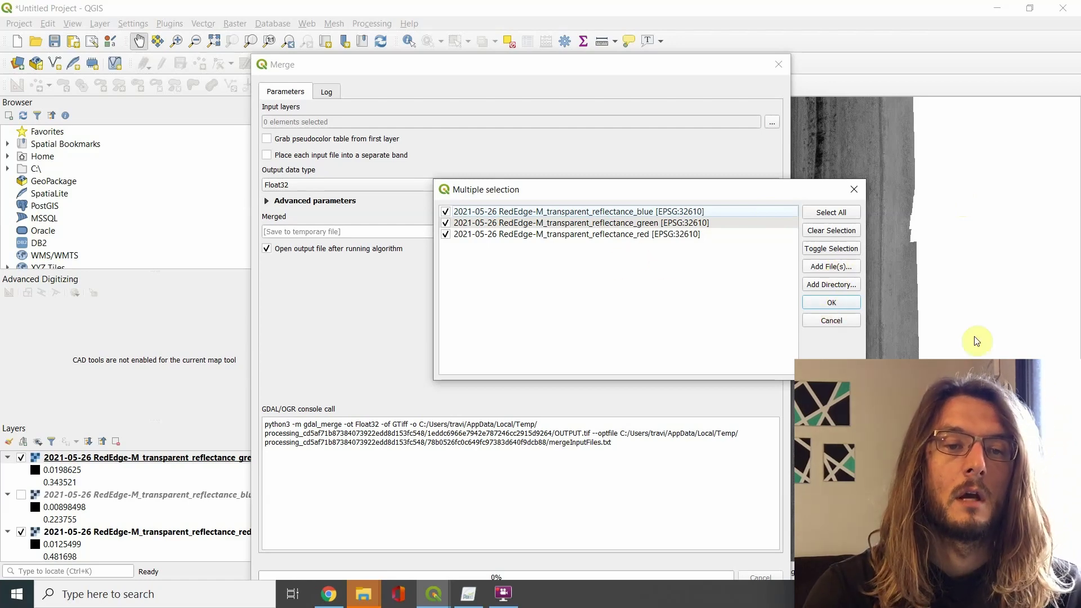
- Run Merge with 'Place each input file into a separate band' enabled
left_click(832, 304)
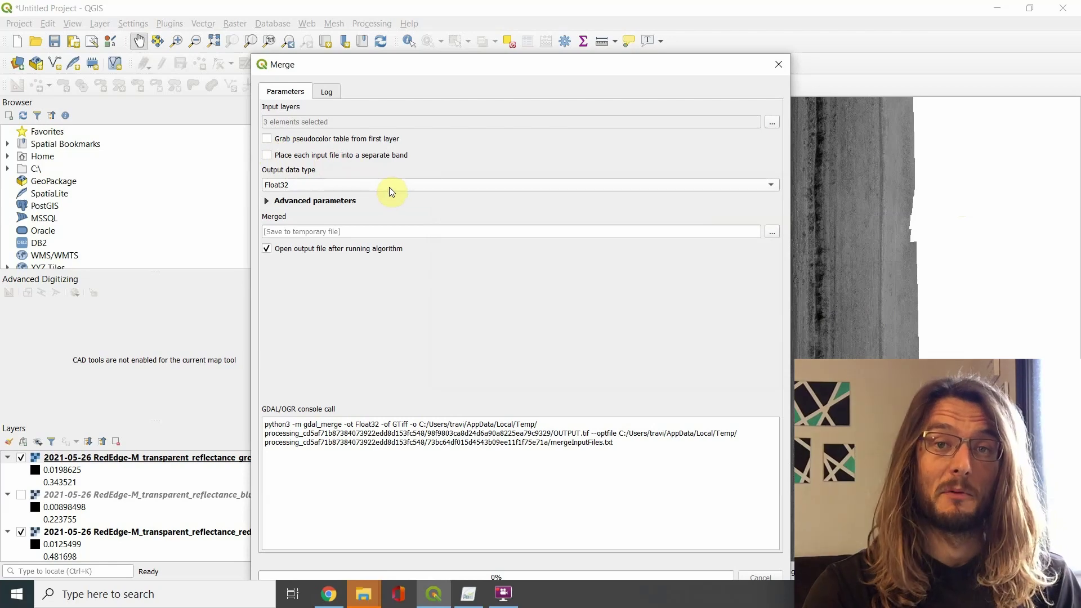
left_click(269, 156)
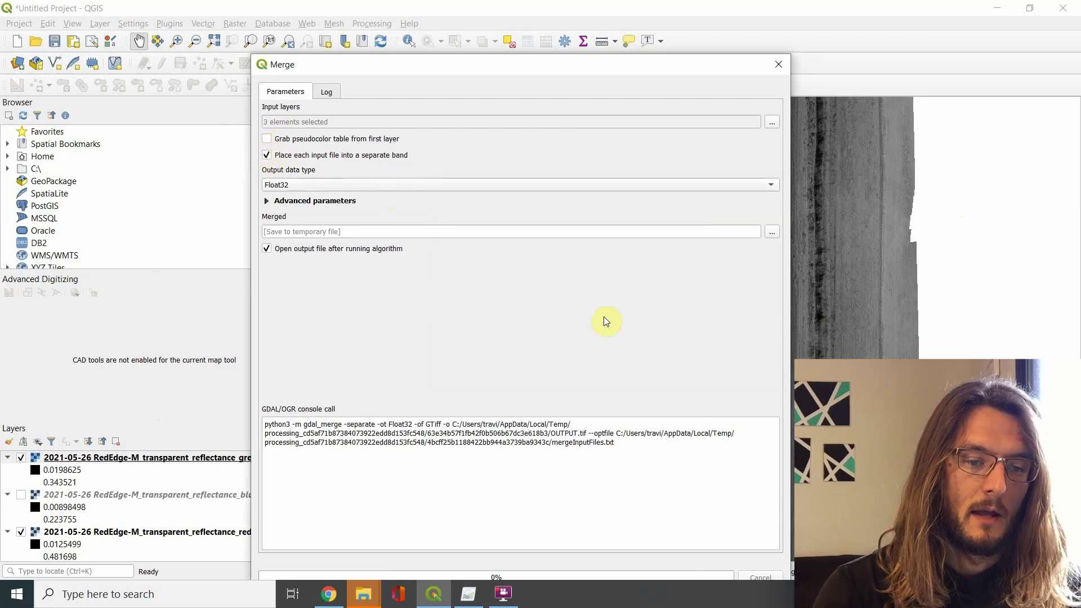
left_click(582, 67)
left_click_drag(582, 67, 572, 23)
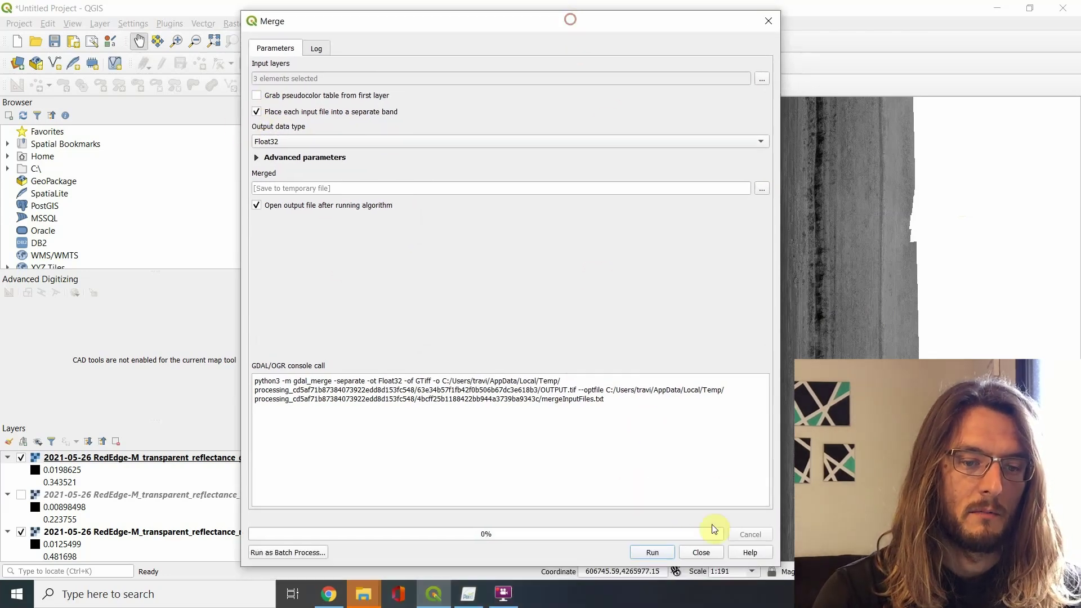
left_click(652, 553)
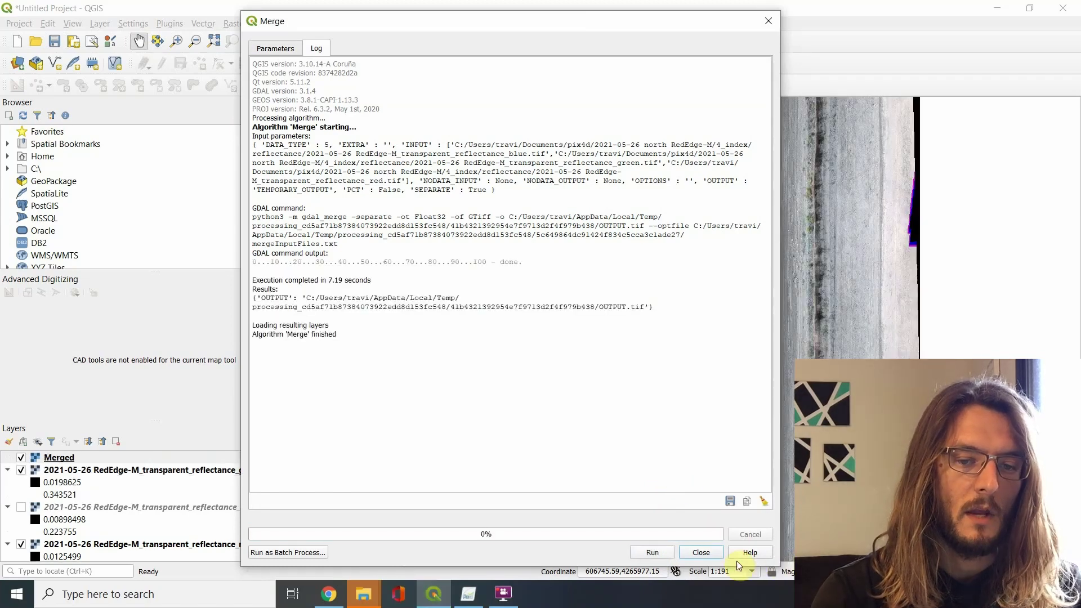
- Close the Merge window and zoom in and out over the Merged raster's plant rows
left_click(768, 21)
scroll(640, 338, "down", 1)
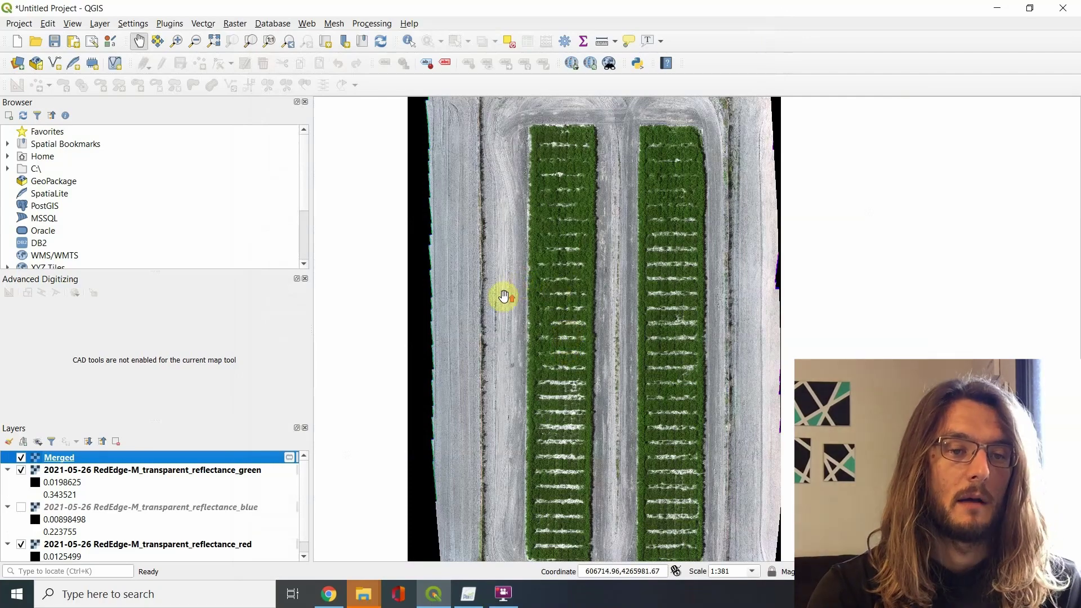
scroll(500, 296, "up", 3)
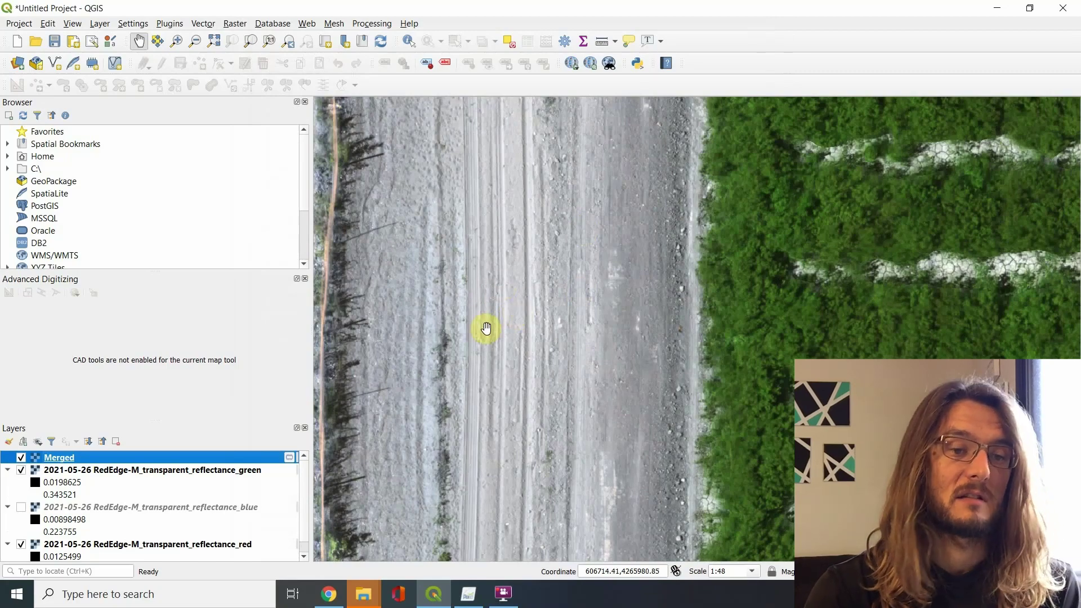
scroll(486, 329, "up", 1)
scroll(486, 329, "down", 1)
scroll(492, 330, "down", 3)
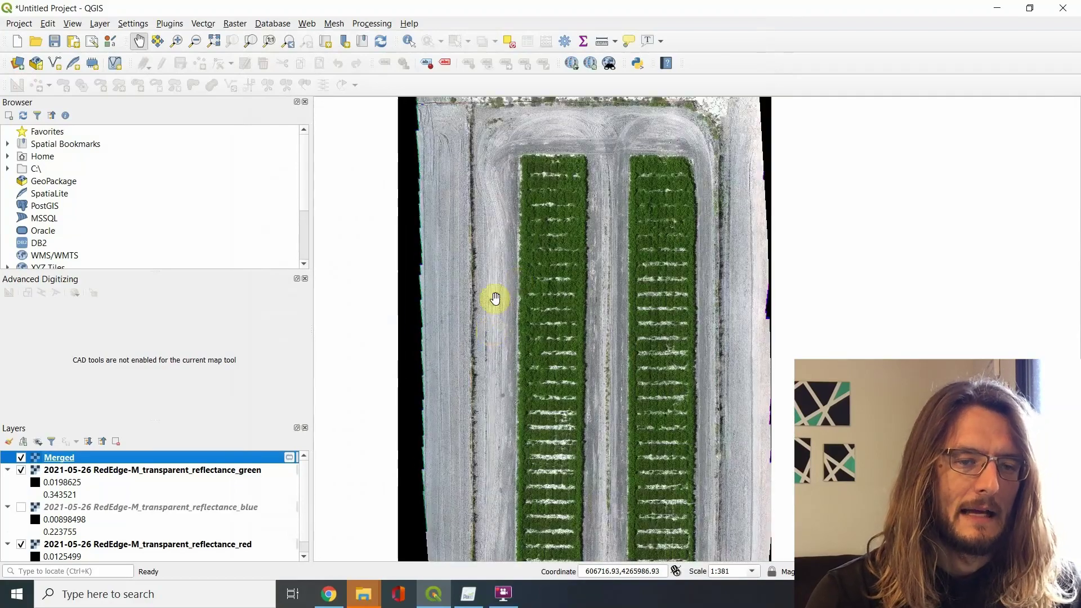
scroll(486, 304, "up", 1)
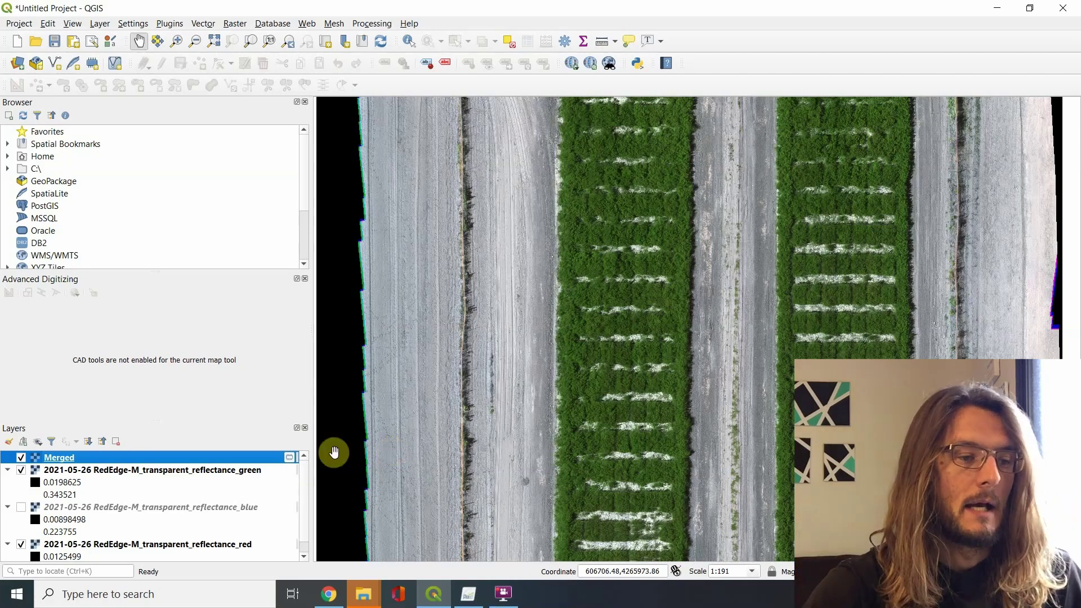
- In the Merged layer's Symbology, set the red band to Band 3 and blue band to Band 1
right_click(63, 463)
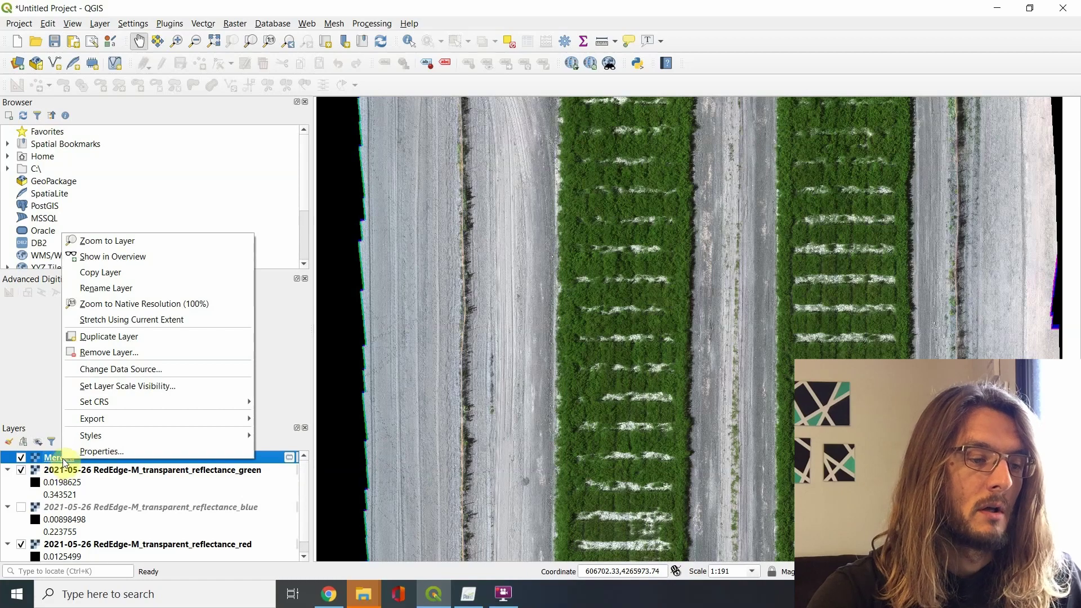
left_click(103, 451)
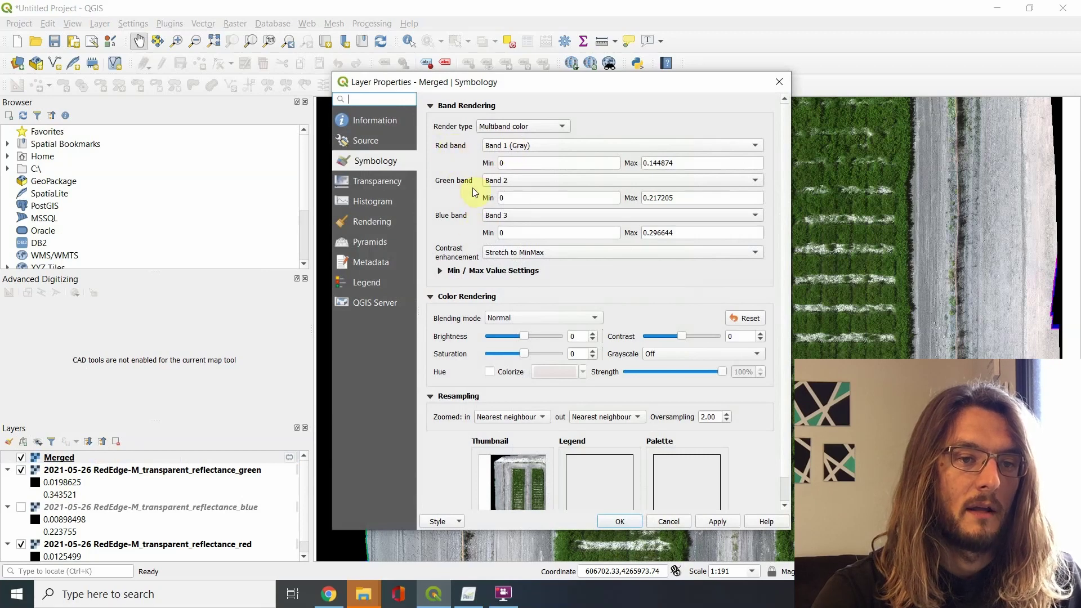
left_click(534, 146)
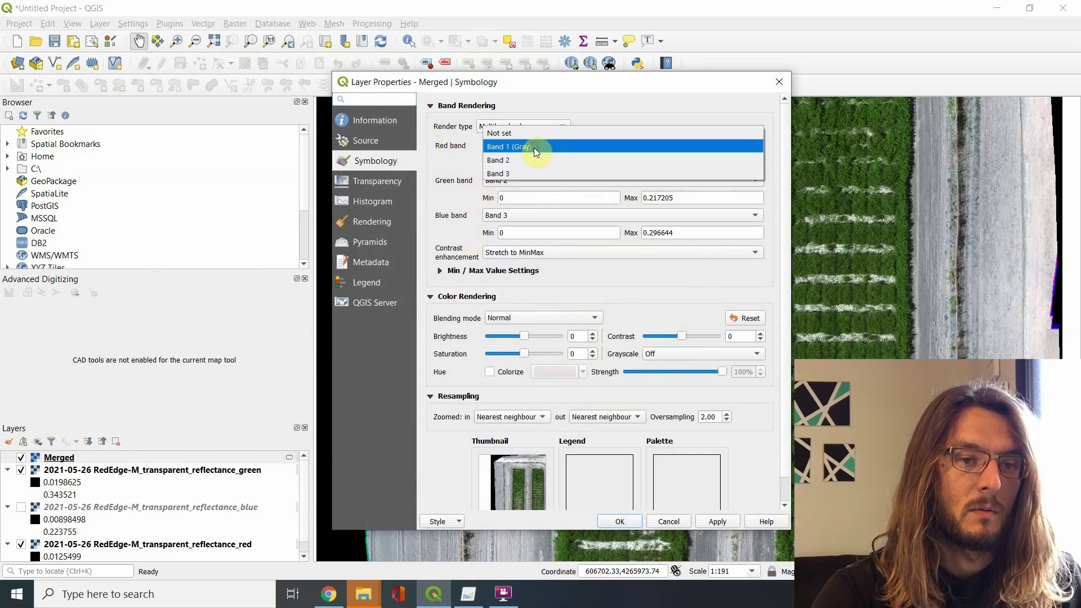
left_click(536, 174)
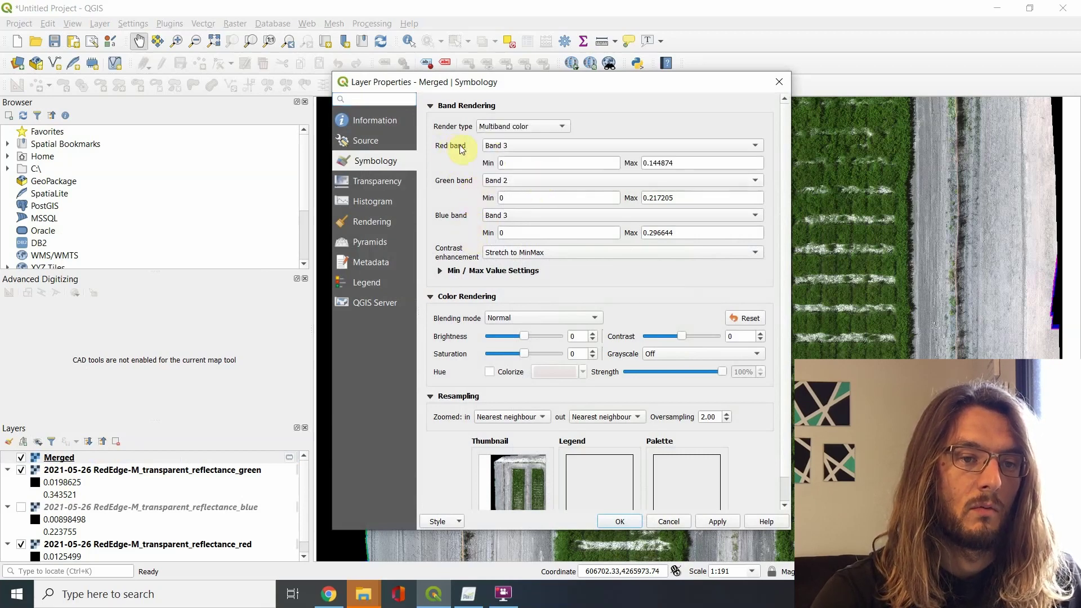
left_click(509, 217)
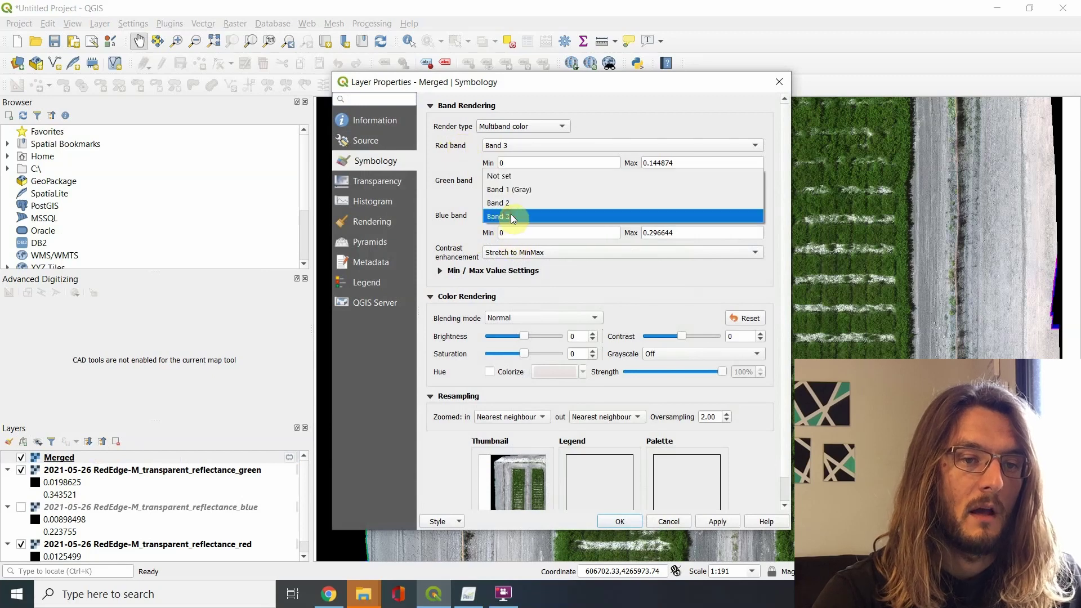
left_click(519, 188)
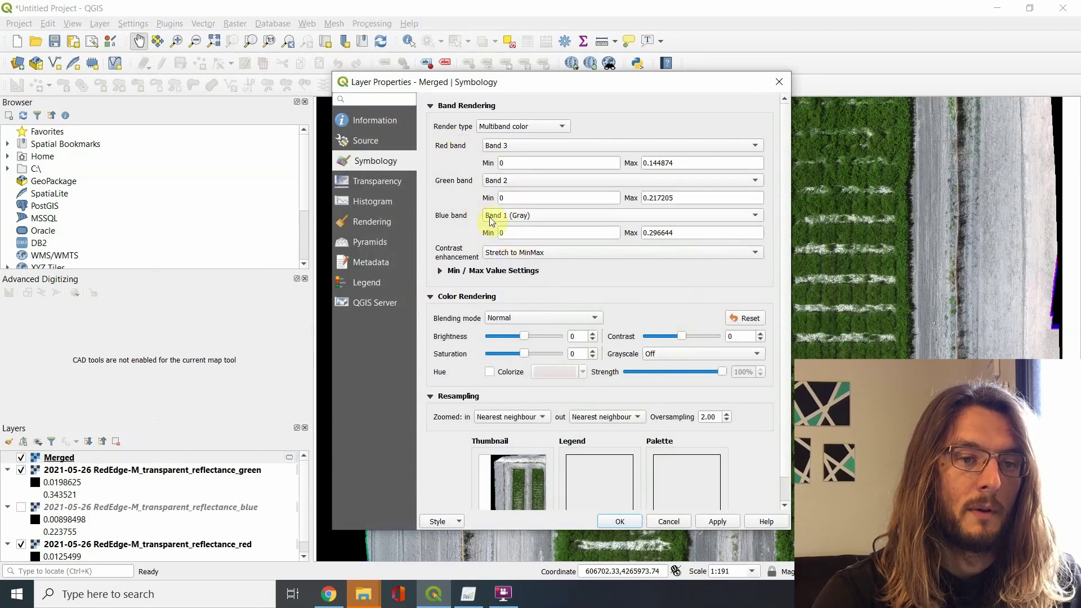
- Apply the new band order and zoom around the true-colour Merged raster
left_click(623, 520)
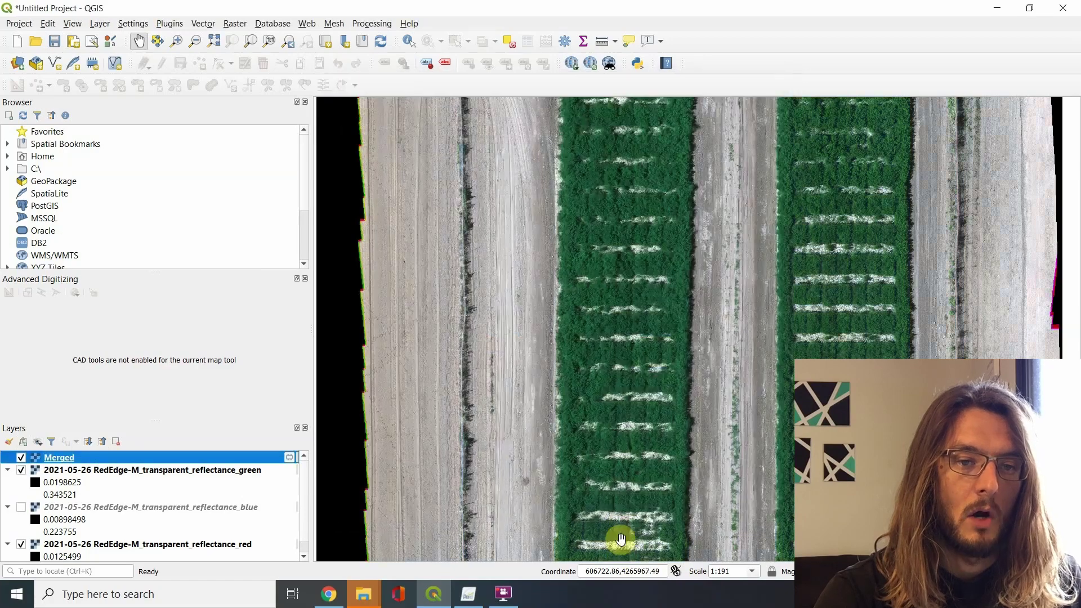
scroll(400, 427, "down", 2)
scroll(430, 405, "up", 2)
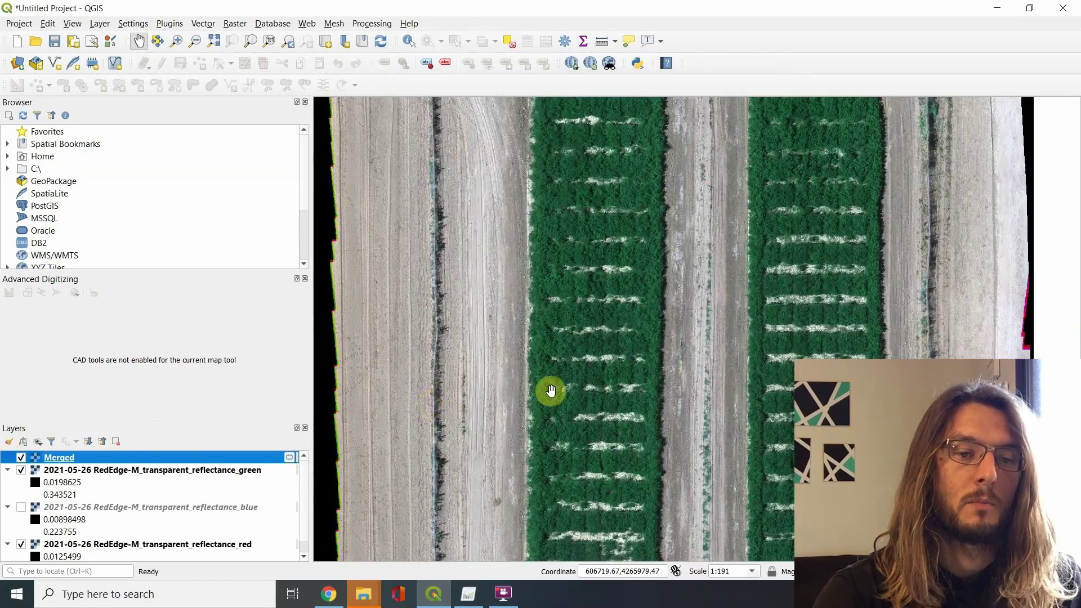
scroll(529, 393, "up", 1)
scroll(389, 296, "down", 1)
scroll(389, 296, "down", 1)
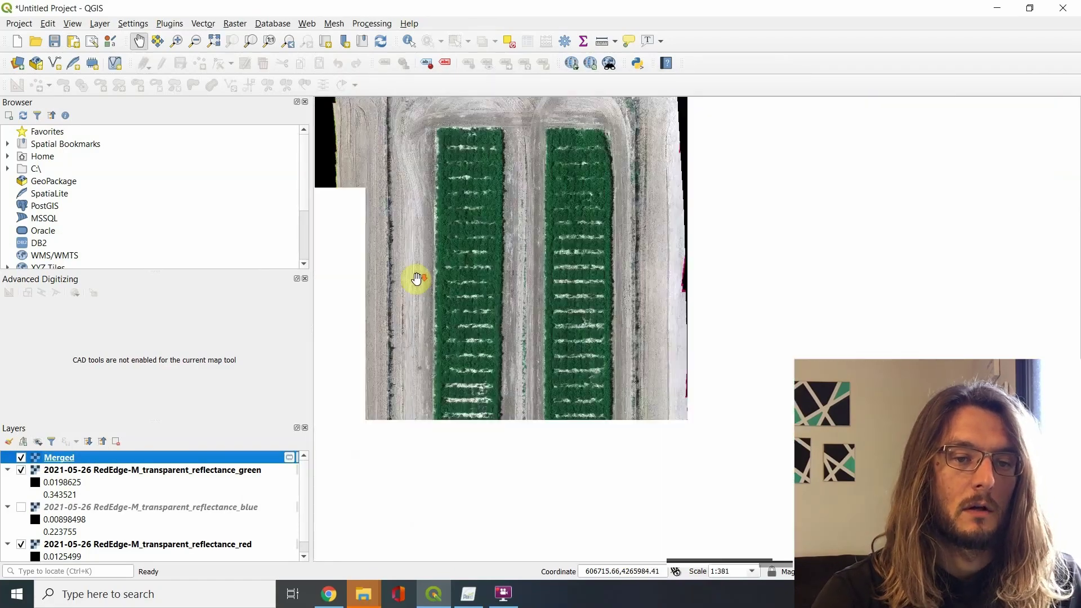
scroll(423, 360, "down", 1)
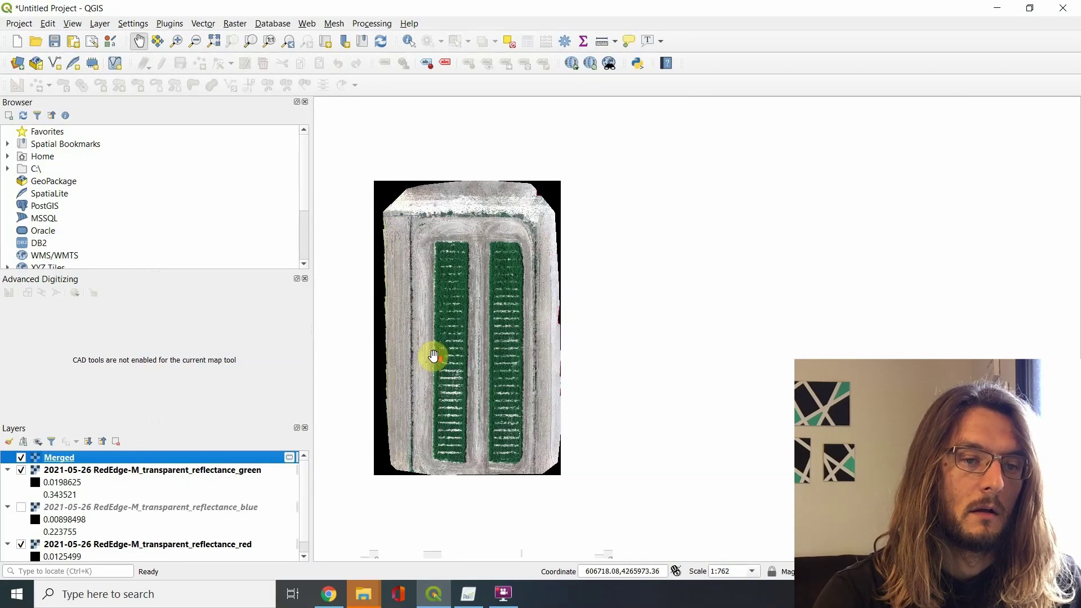
scroll(448, 332, "up", 2)
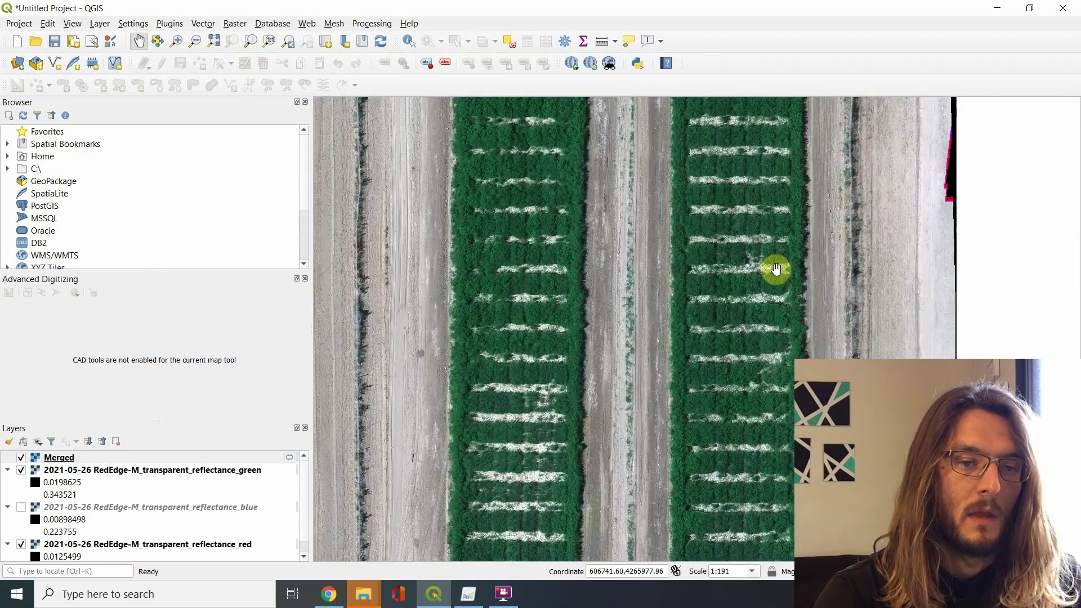